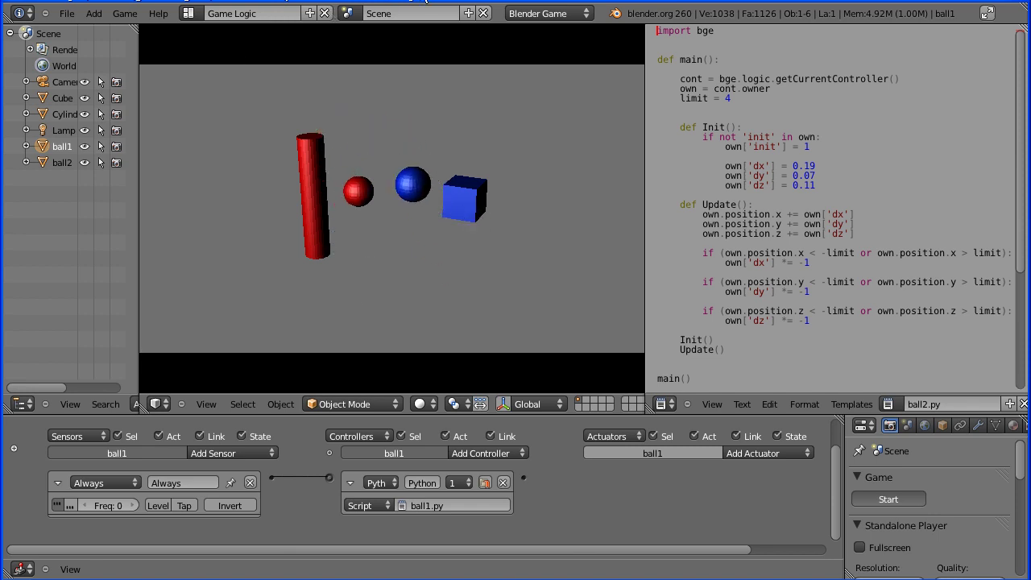
Step: Stop the running game preview and open the recent file boxBoundary4.blend
key("Escape")
left_click(66, 17)
mouse_move(97, 65)
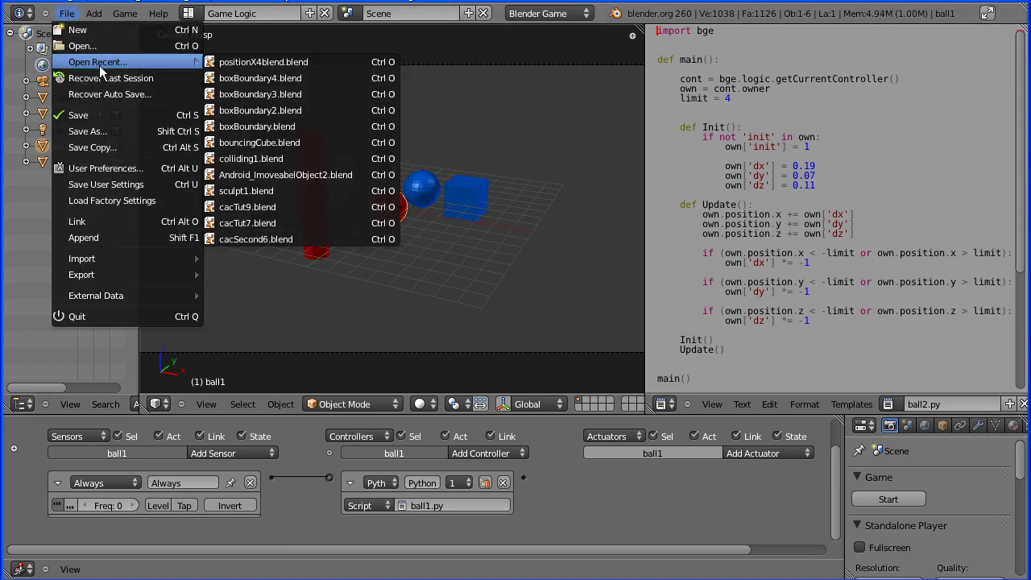
left_click(272, 77)
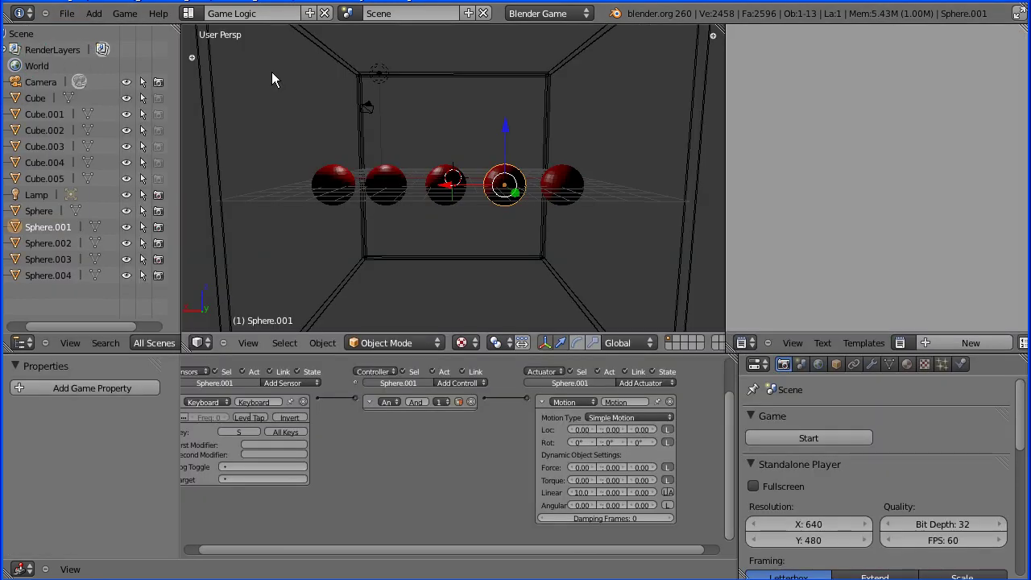
Step: Run the game to watch the spheres move, stop it, and examine the wireframe box that encloses them
left_click(780, 438)
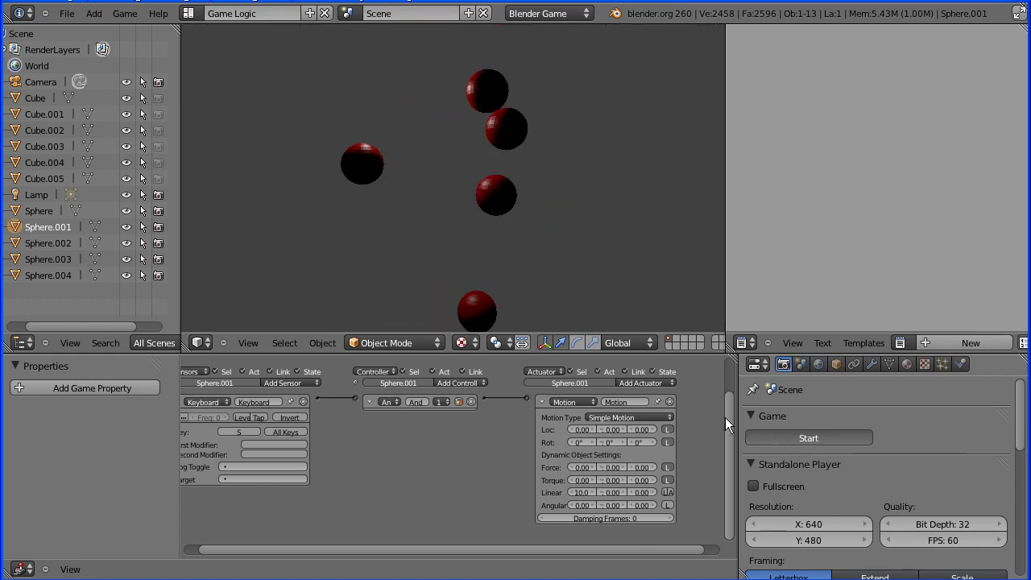
key("Escape")
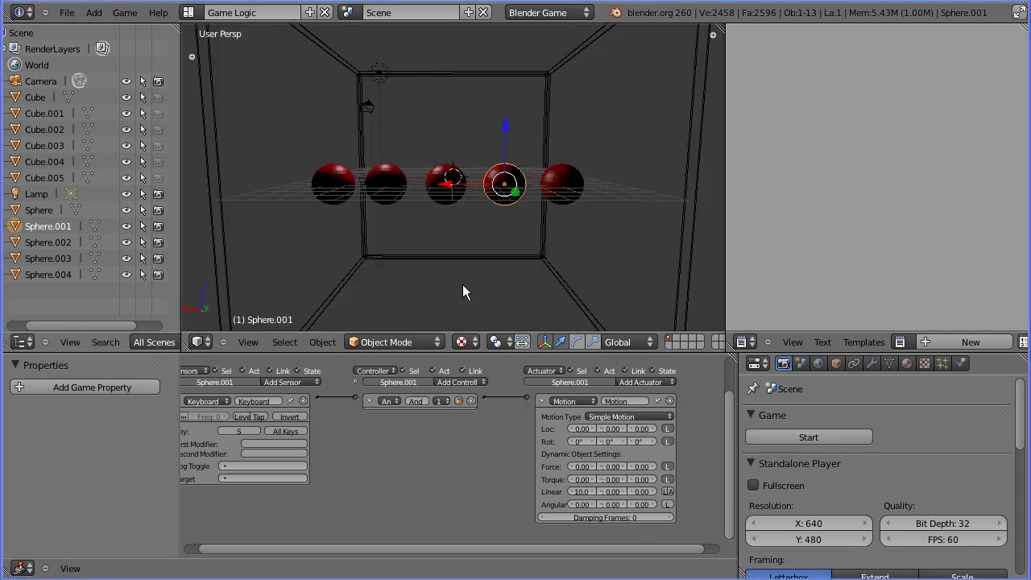
scroll(459, 286, "down", 2)
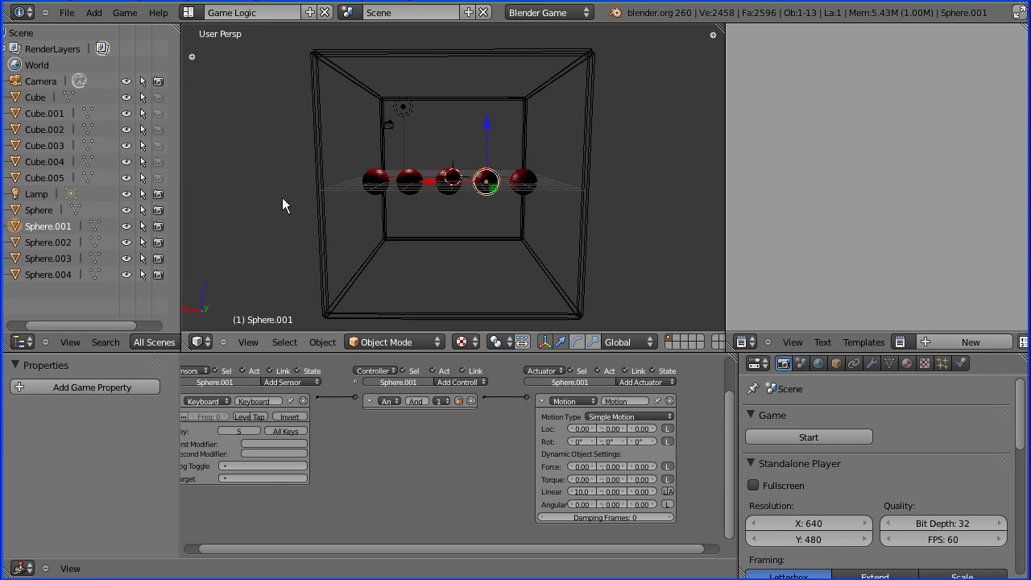
middle_click_drag(283, 198, 319, 229)
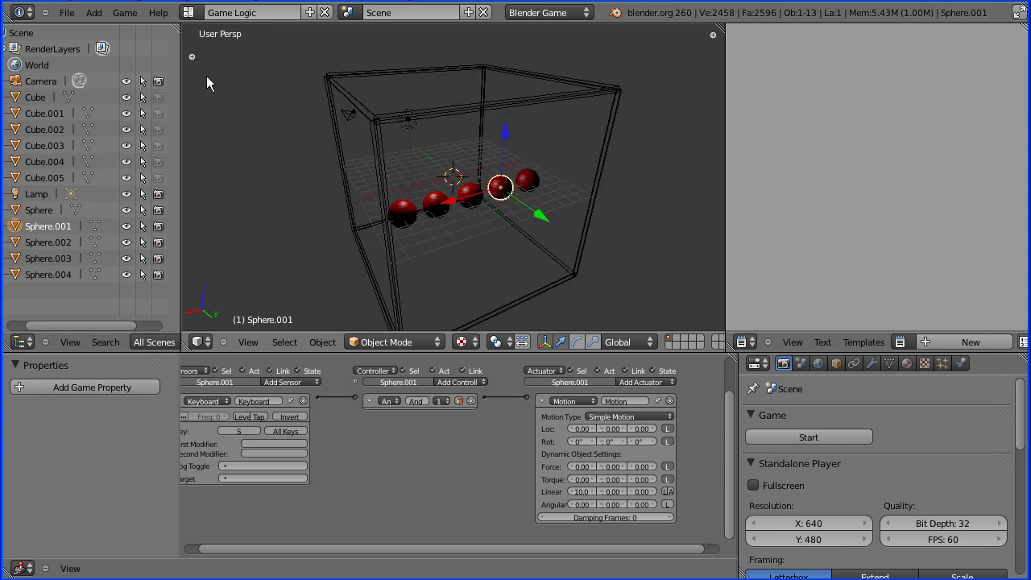
Step: Start a new default scene and widen the properties area
left_click(67, 12)
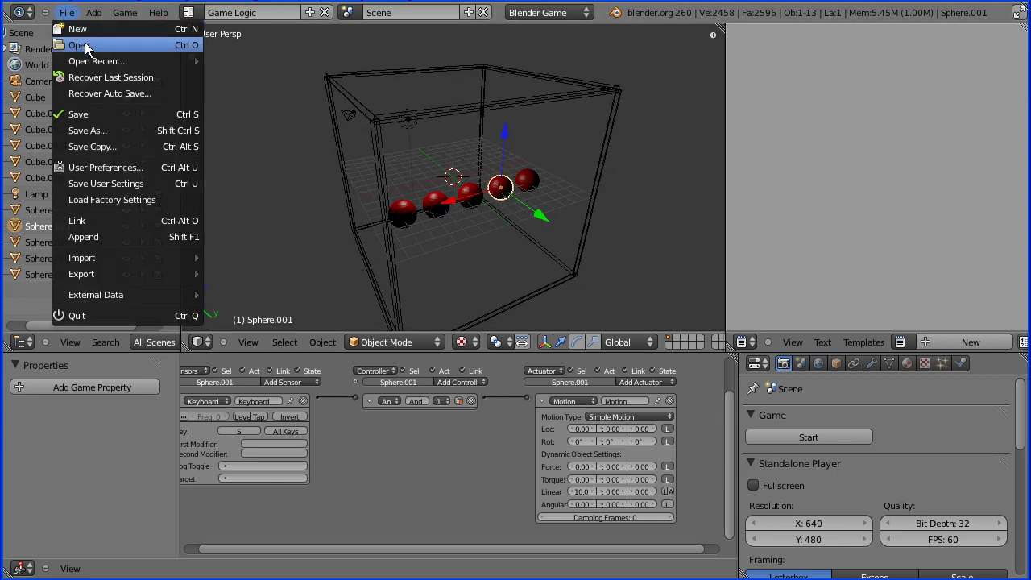
left_click(79, 29)
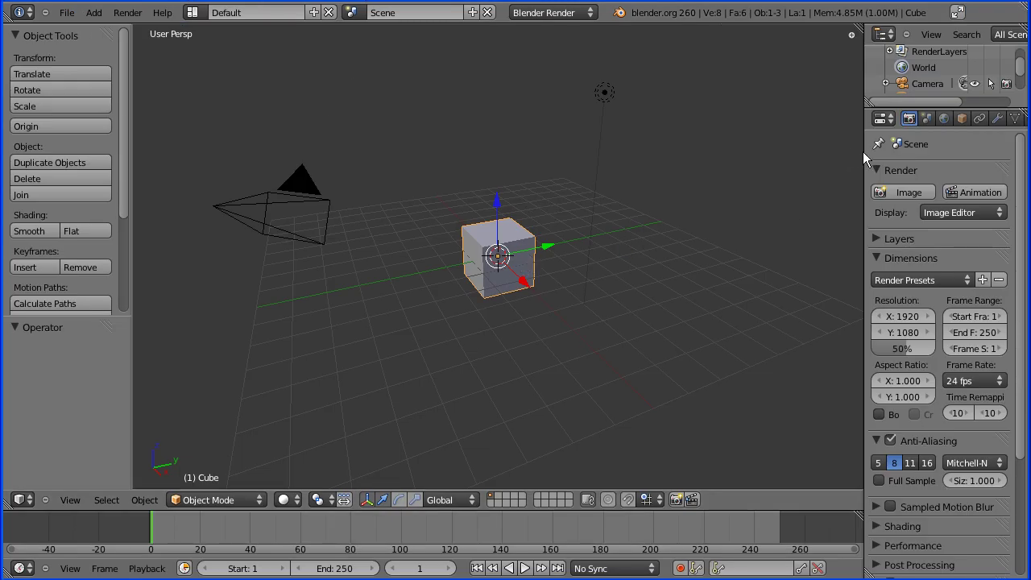
left_click_drag(864, 152, 792, 157)
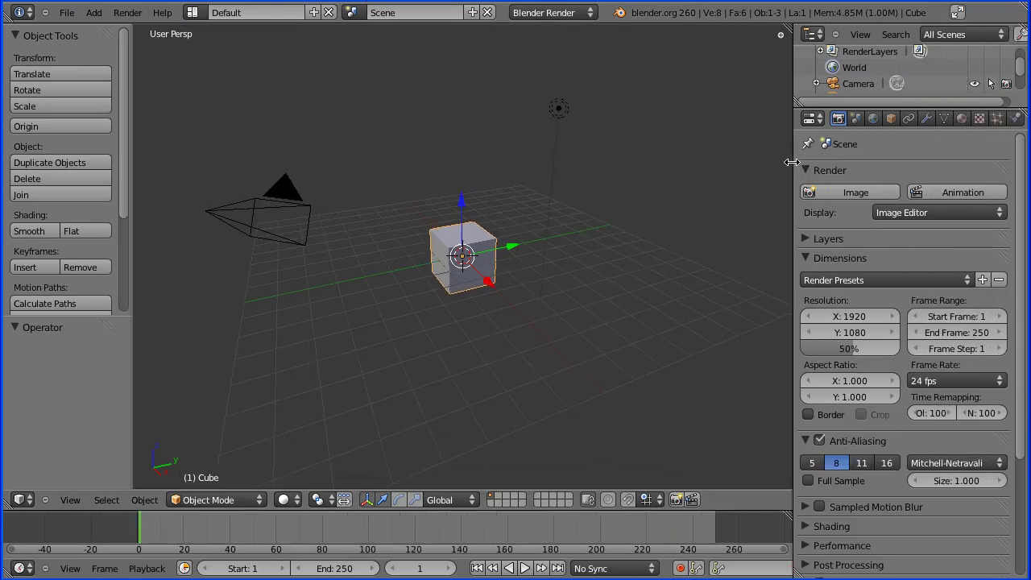
Step: Scale the default cube into a thin upright wall with X 0.2, Y 8 and Z 8
left_click(891, 119)
left_click(985, 253)
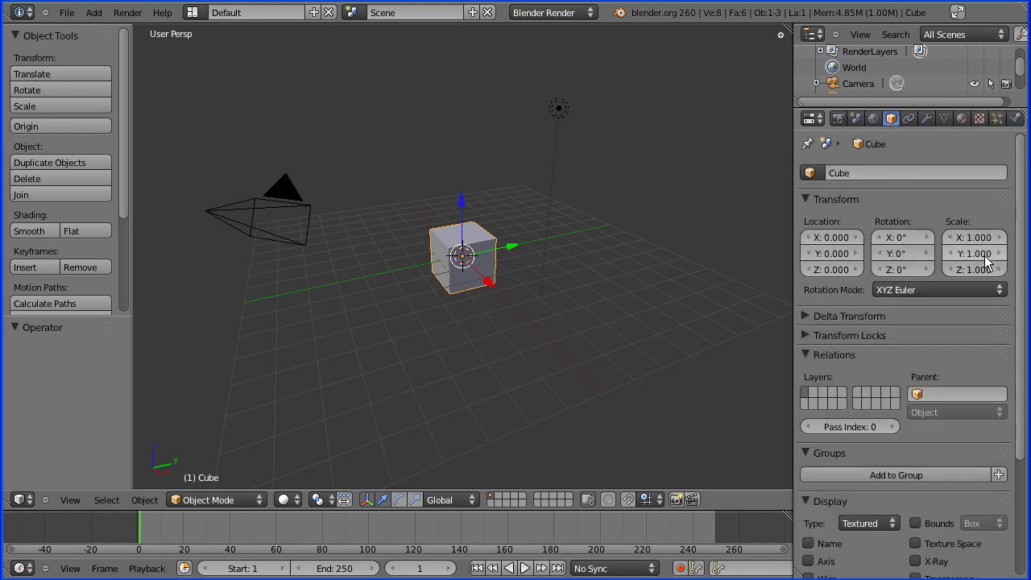
type("8")
key("Return")
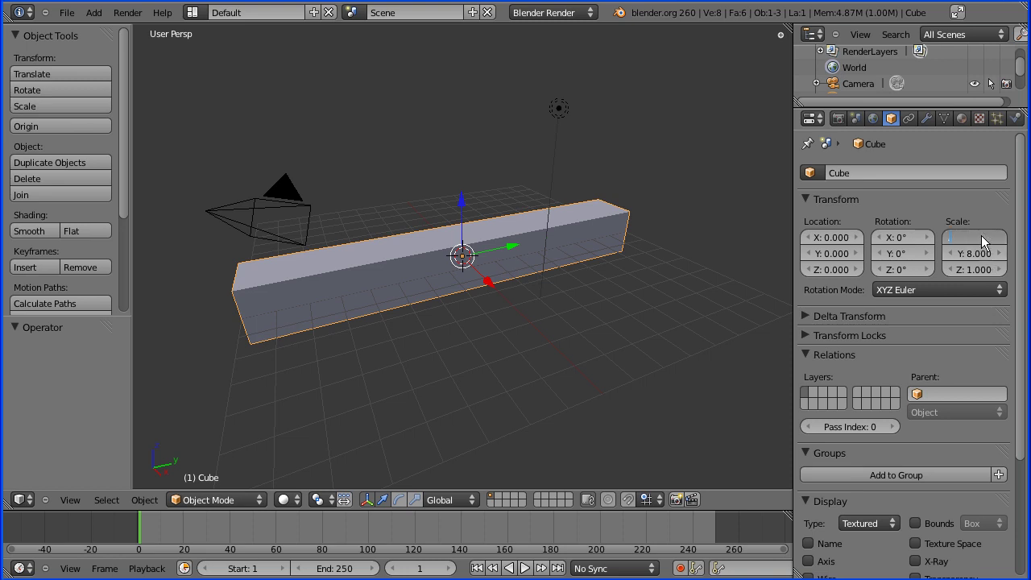
key("Return")
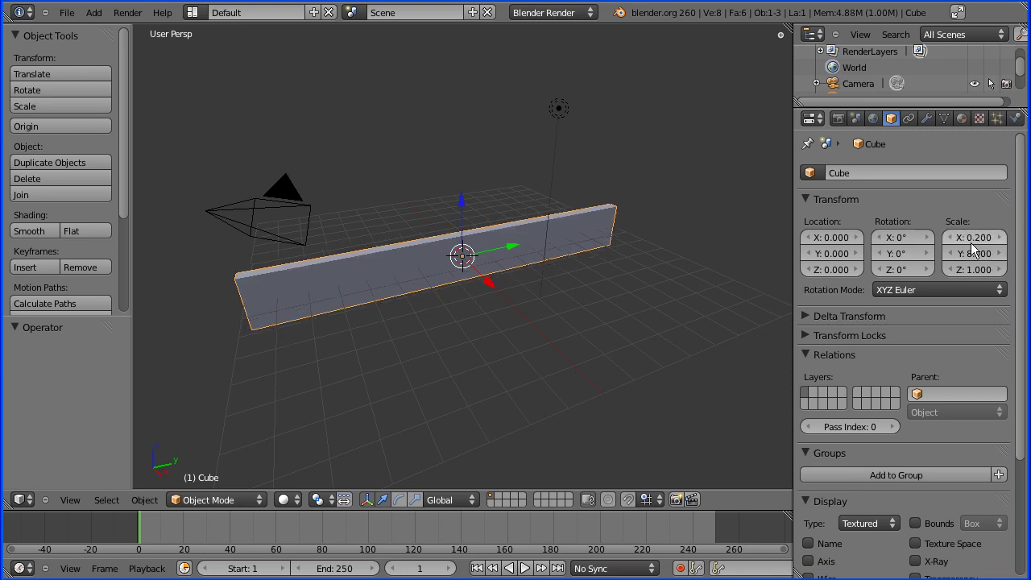
left_click(972, 270)
key("Return")
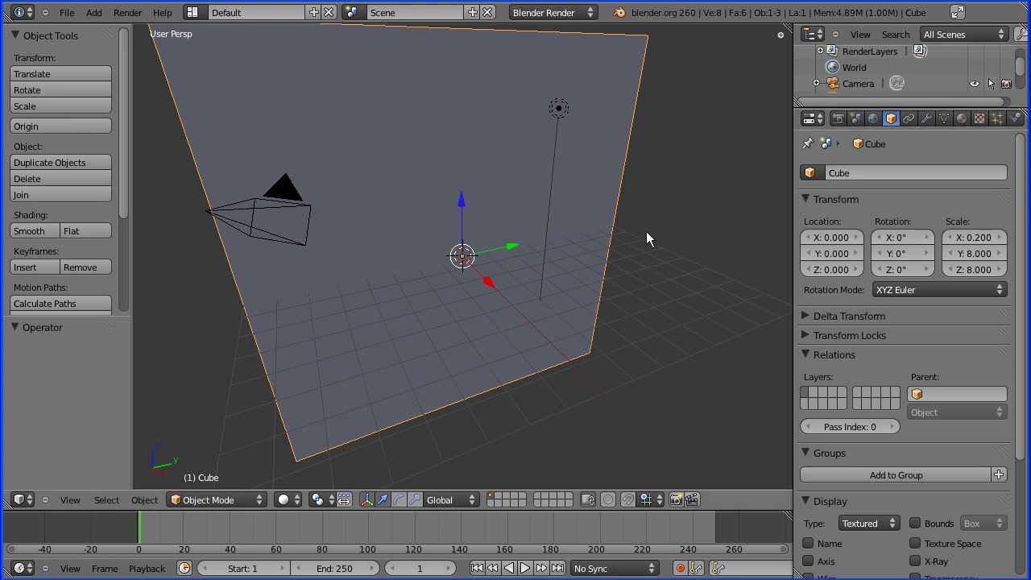
Step: Set the wall's X location to -8 and its maximum draw type to Wire
scroll(651, 237, "down", 2)
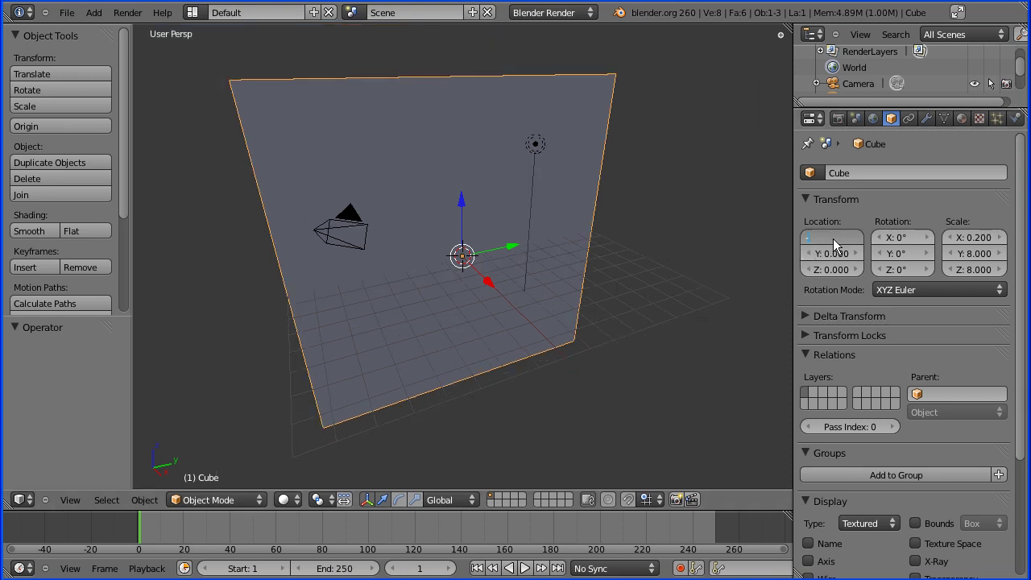
type("-8")
key("Return")
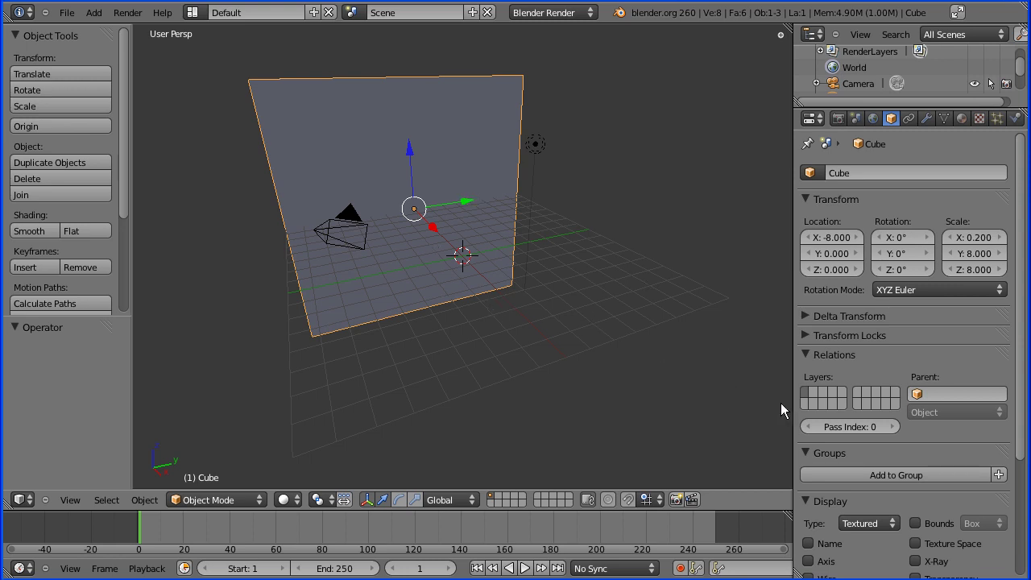
left_click(867, 523)
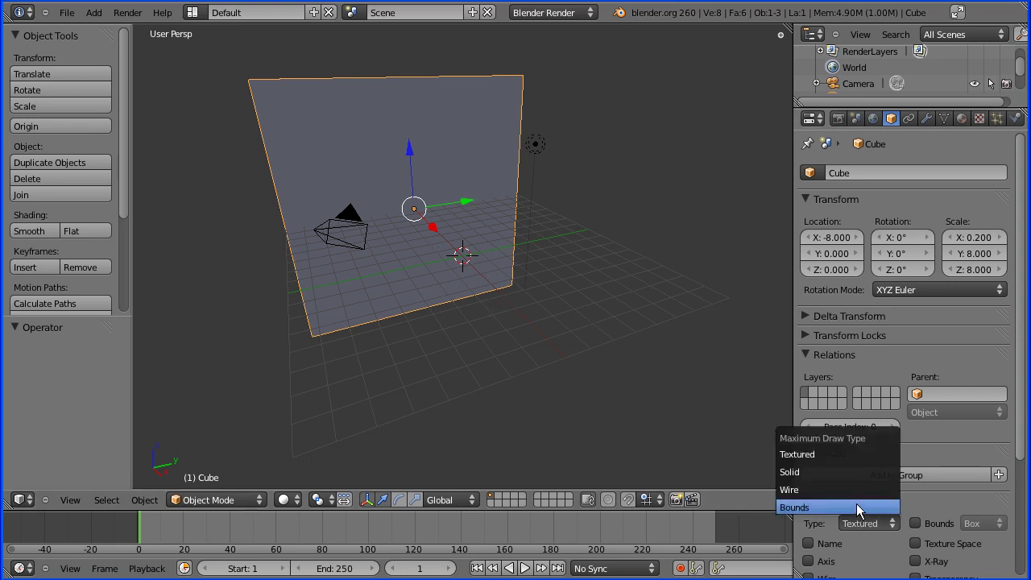
left_click(859, 490)
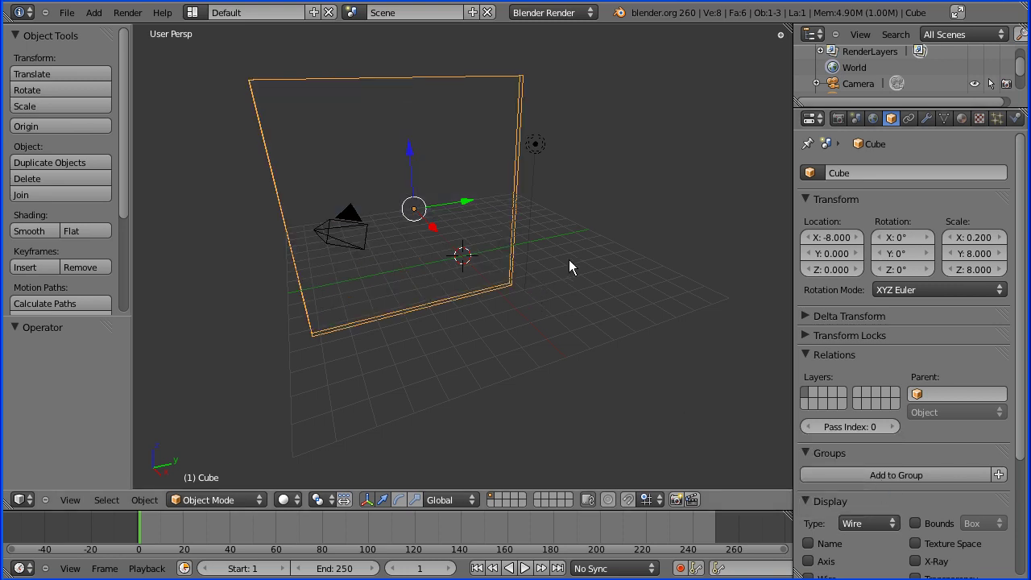
Step: Duplicate the wall in place and set the copy's X location to 8 to form the opposite side
key("shift+d")
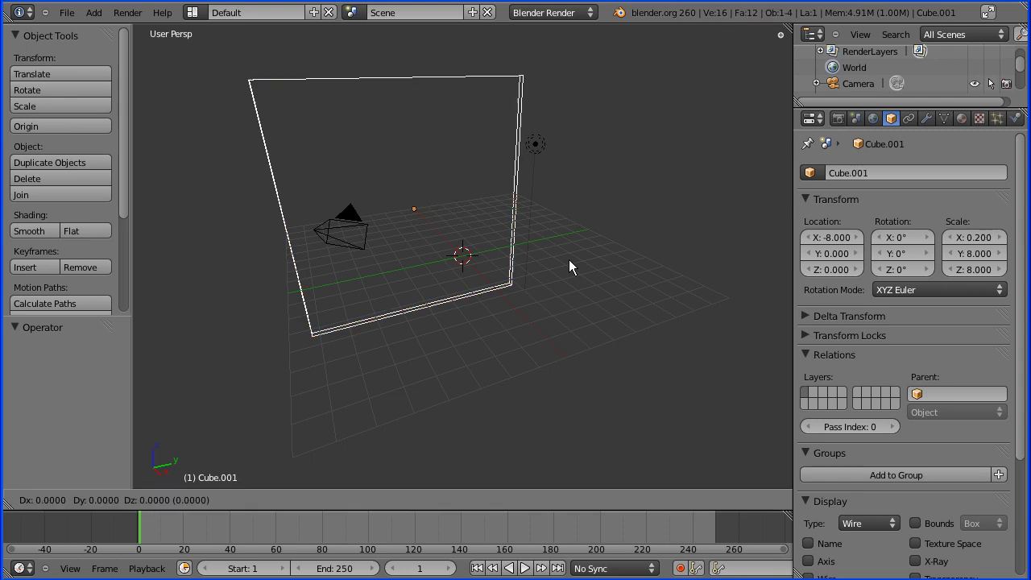
right_click(569, 260)
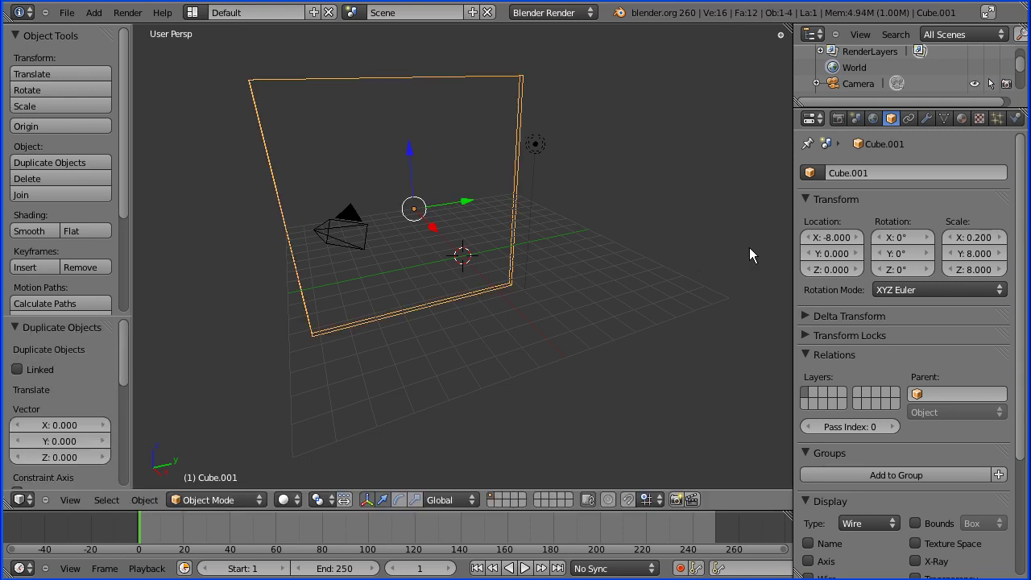
left_click(835, 237)
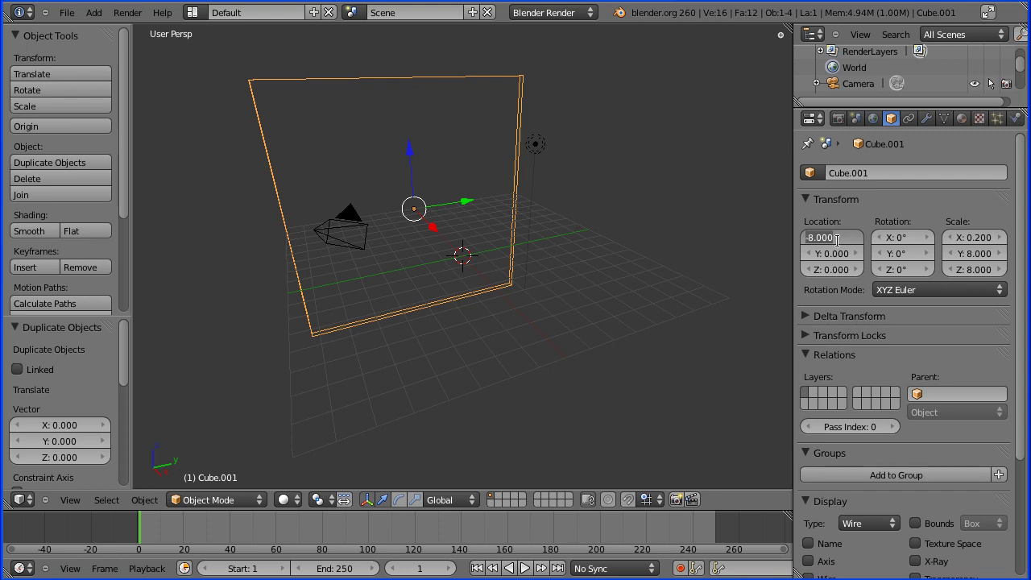
type("8")
key("Return")
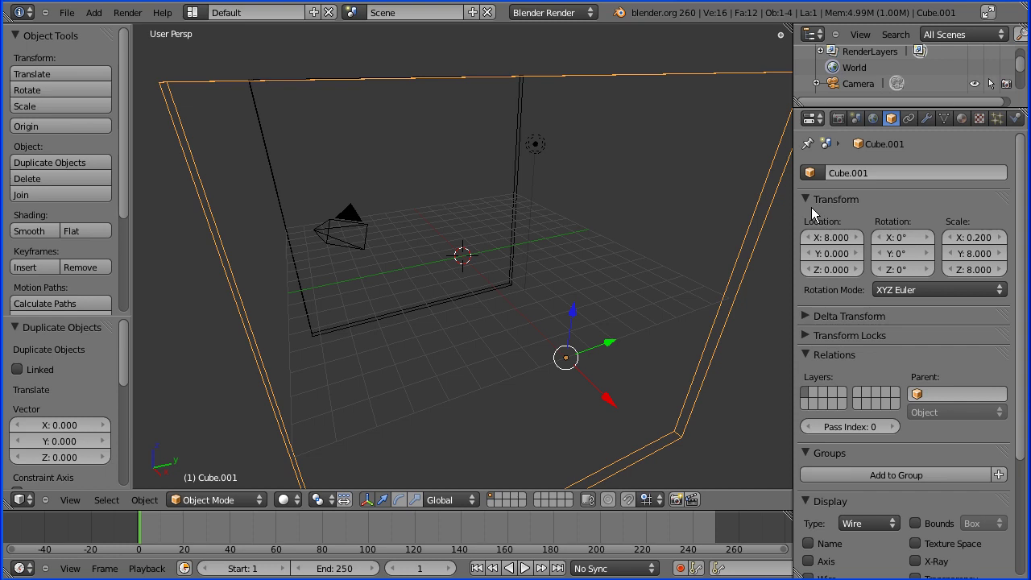
Step: Duplicate the wall at X 8 in place and set the copy's Z rotation to 90°
scroll(637, 237, "down", 4)
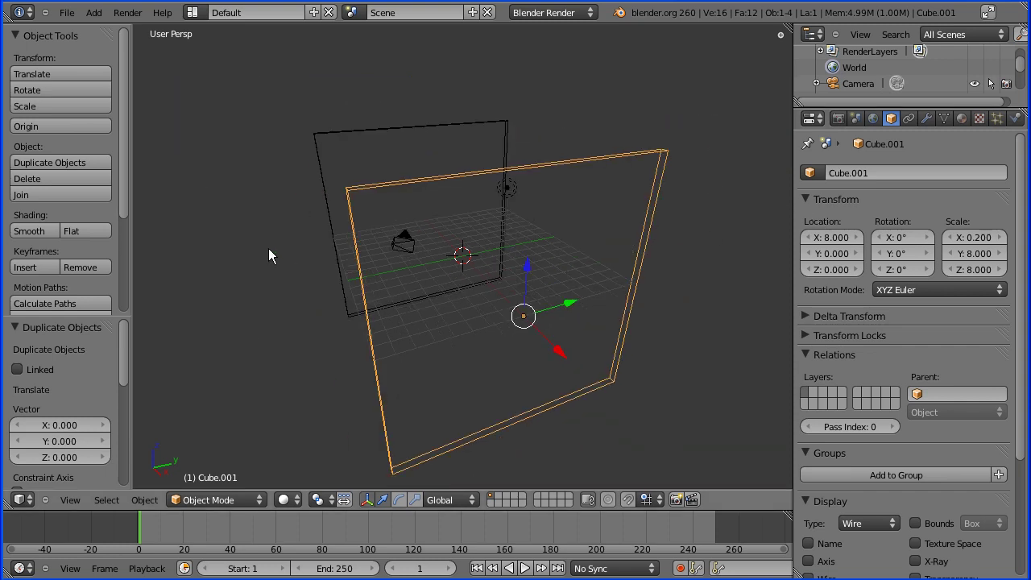
middle_click_drag(266, 256, 408, 243)
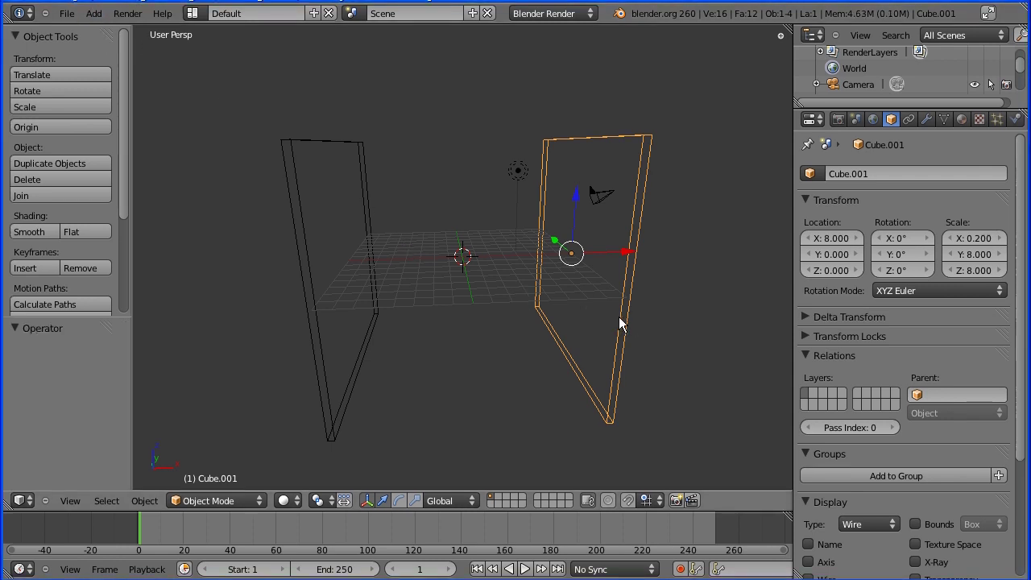
key("shift+d")
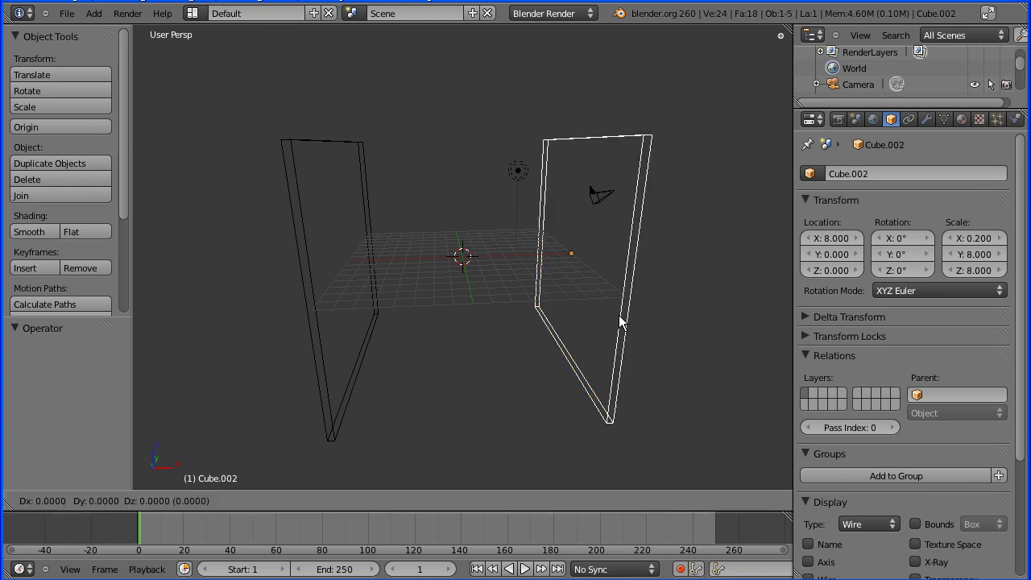
right_click(620, 322)
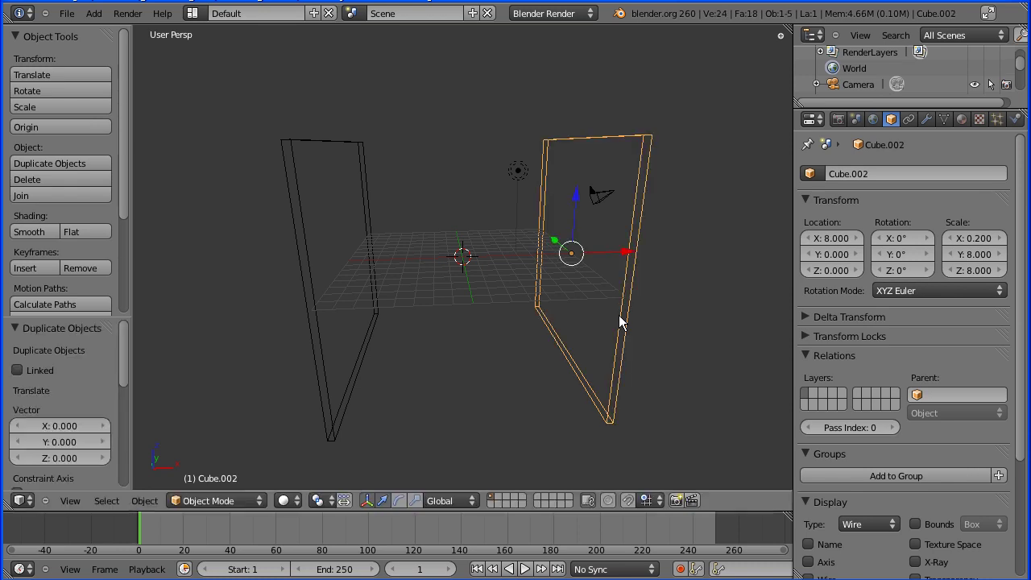
left_click(909, 275)
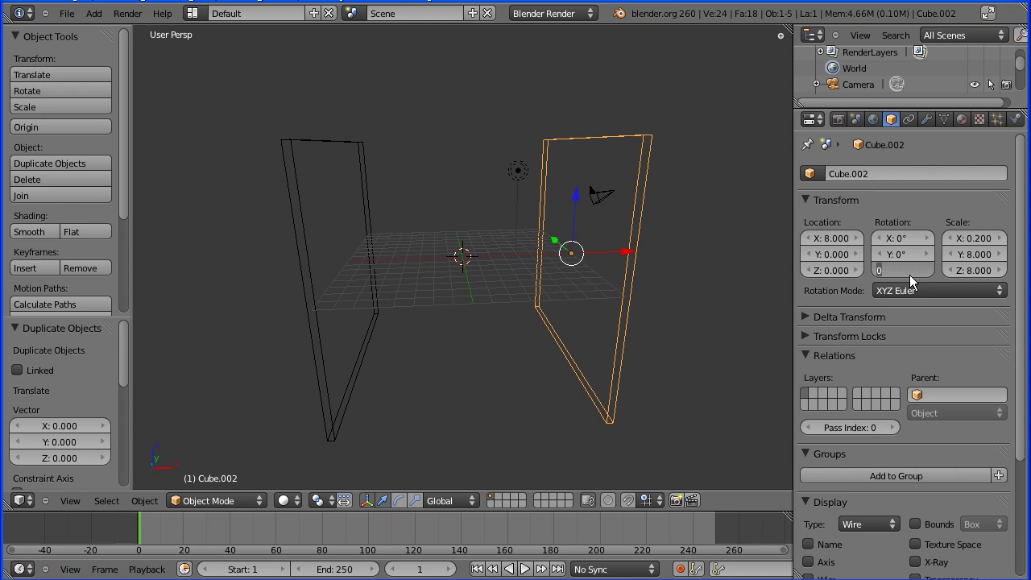
type("90")
key("Return")
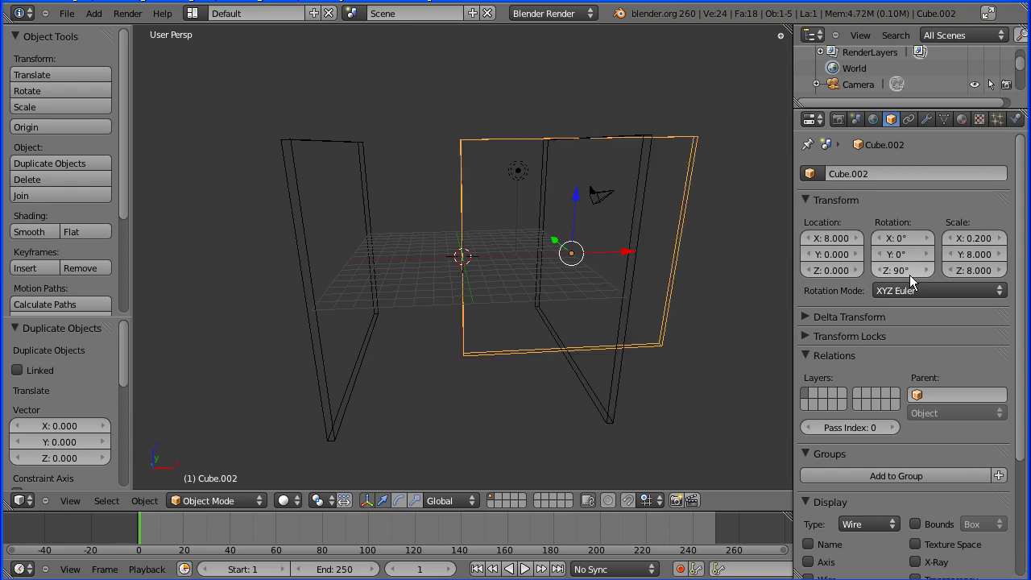
Step: Move the rotated wall to the back of the box with X location 0 and Y location 8
left_click(837, 238)
type("0")
key("Return")
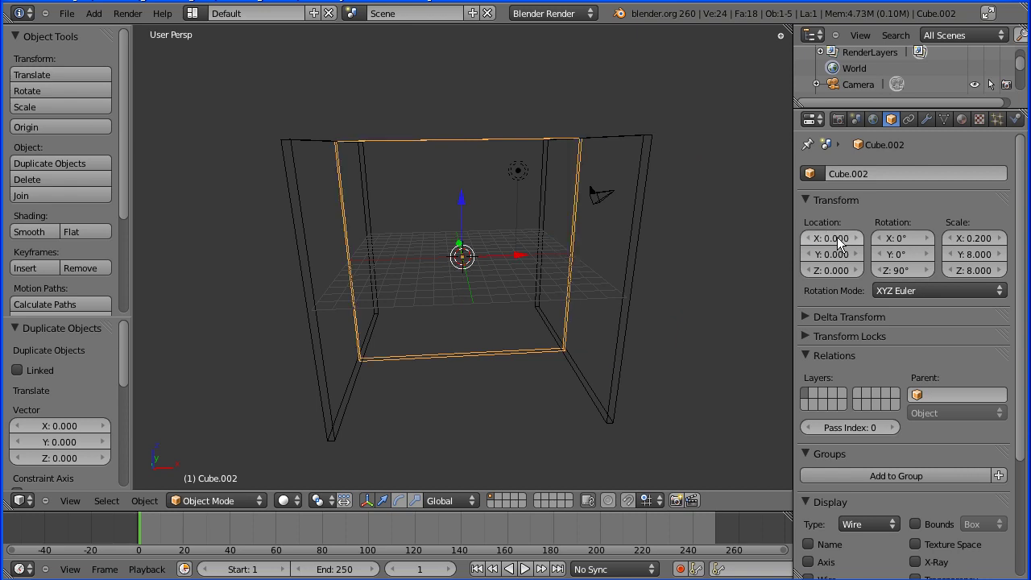
left_click(825, 255)
key("Return")
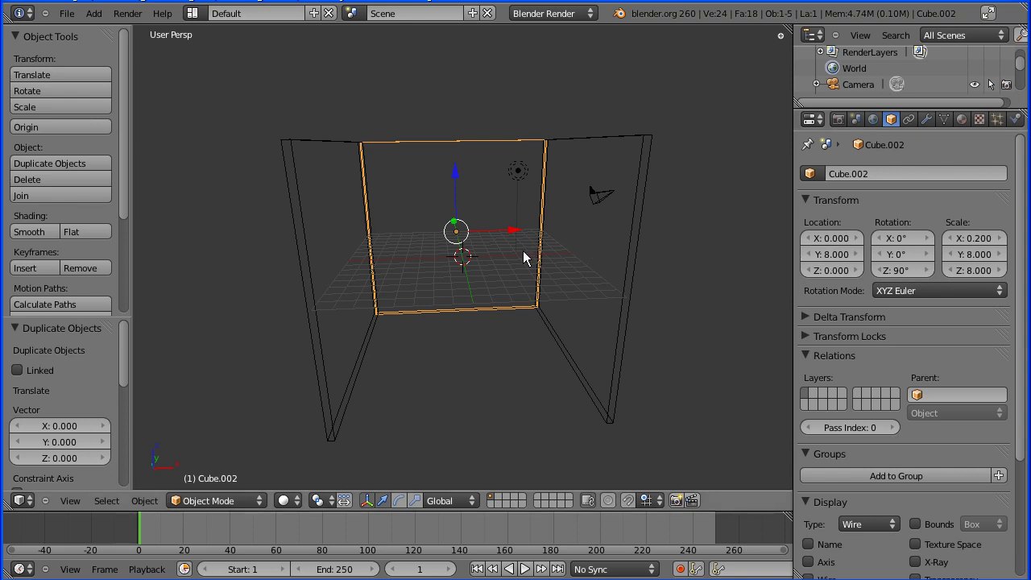
Step: Duplicate the back wall in place and set the copy's Y location to -8 to close the front
key("shift+d")
key("Escape")
left_click(828, 255)
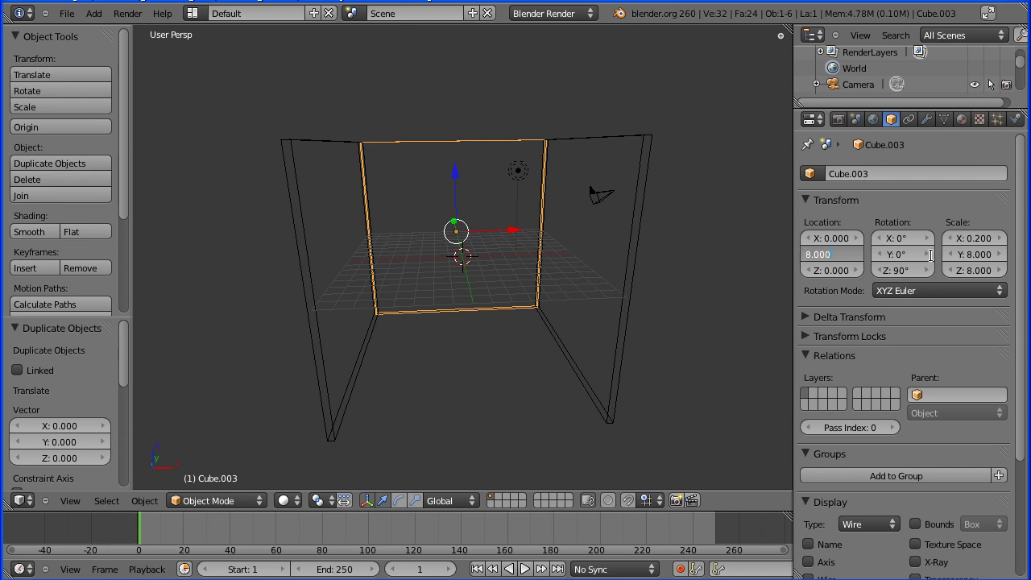
type("-")
key("Return")
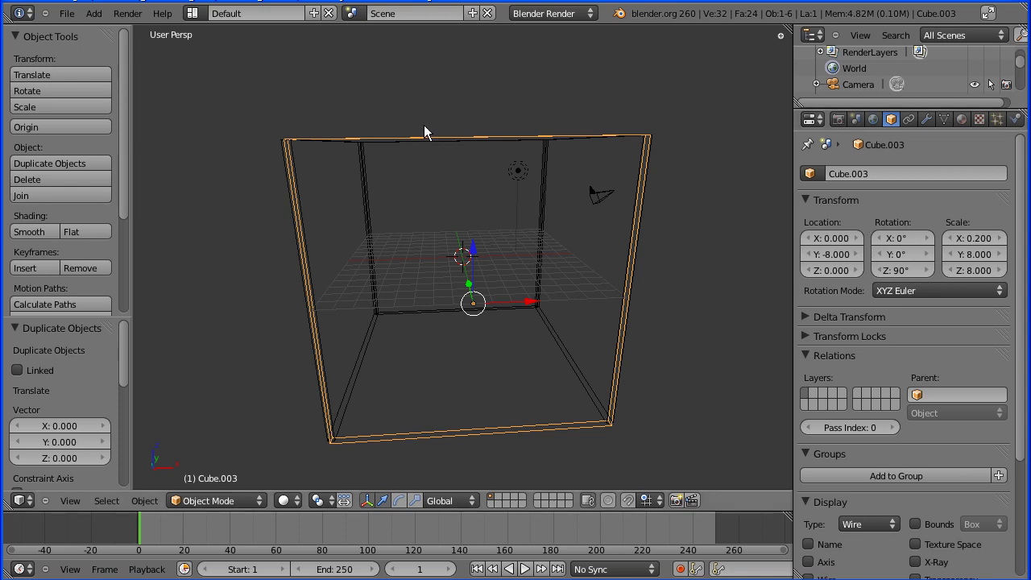
Step: Duplicate the front wall in place and set the copy's Y rotation to 90° so it lies flat
middle_click_drag(247, 271, 239, 310)
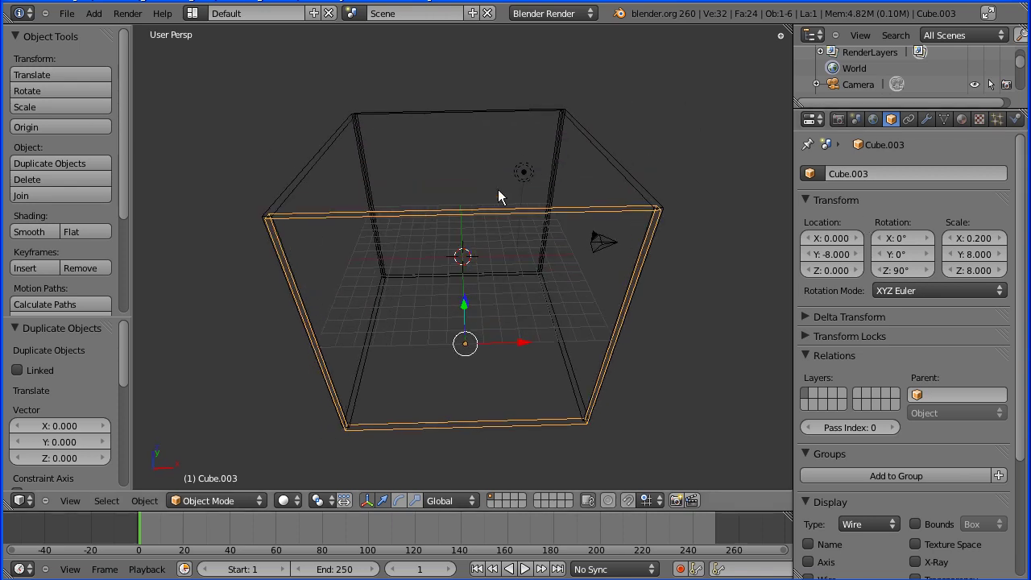
key("shift+d")
right_click(590, 274)
left_click(903, 253)
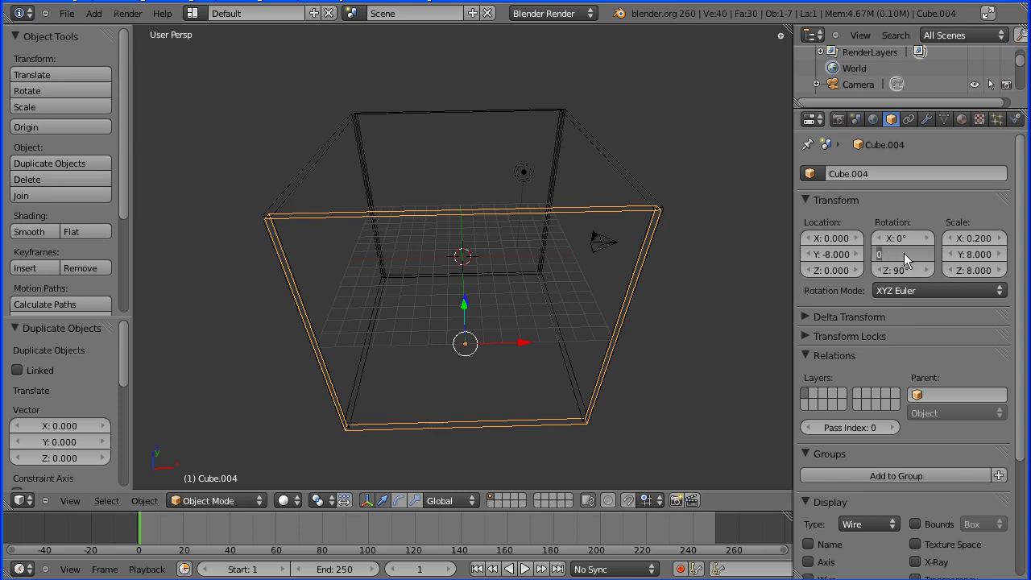
type("90")
key("Return")
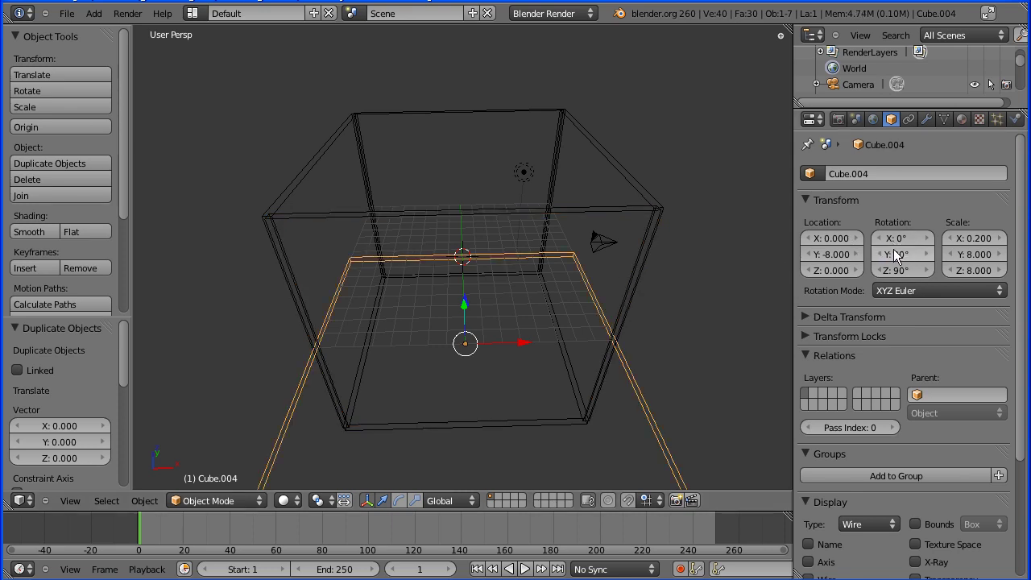
Step: Move the flat wall to the top of the box with Y location 0 and Z location 8
left_click(831, 250)
type("0")
key("Return")
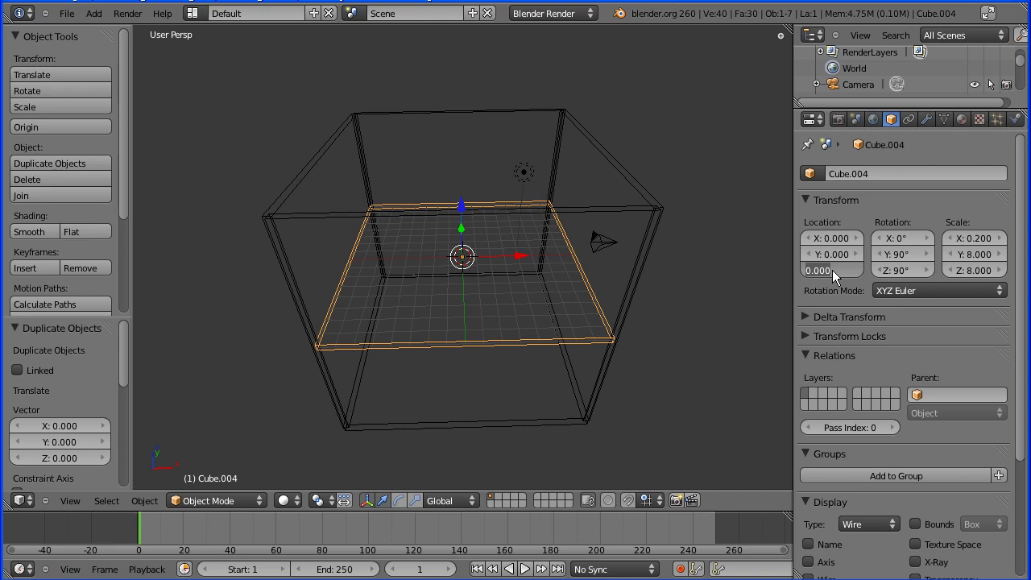
key("Return")
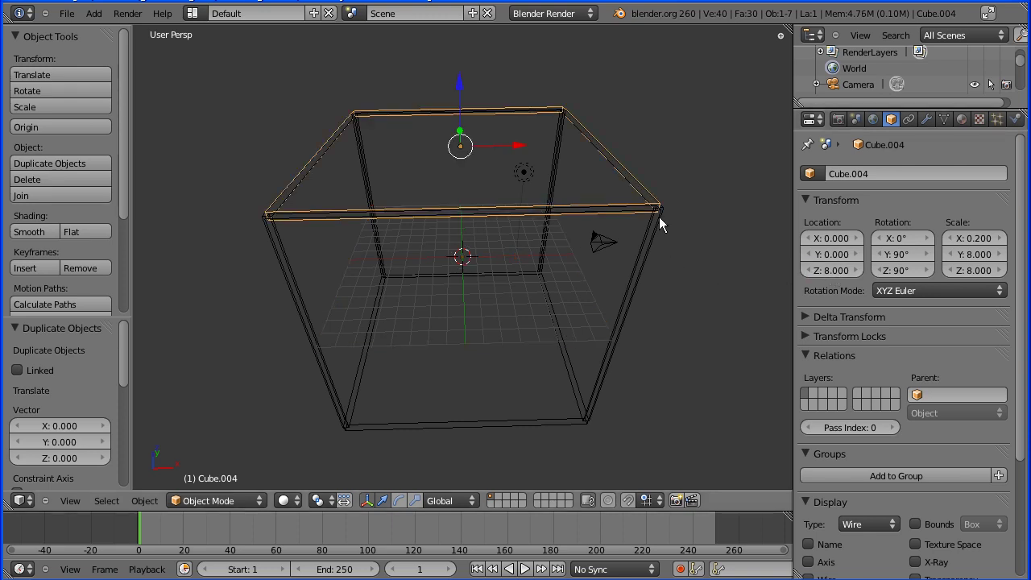
Step: Duplicate the top wall in place and set the copy's Z location to -8 to close the bottom
key("shift+d")
key("Escape")
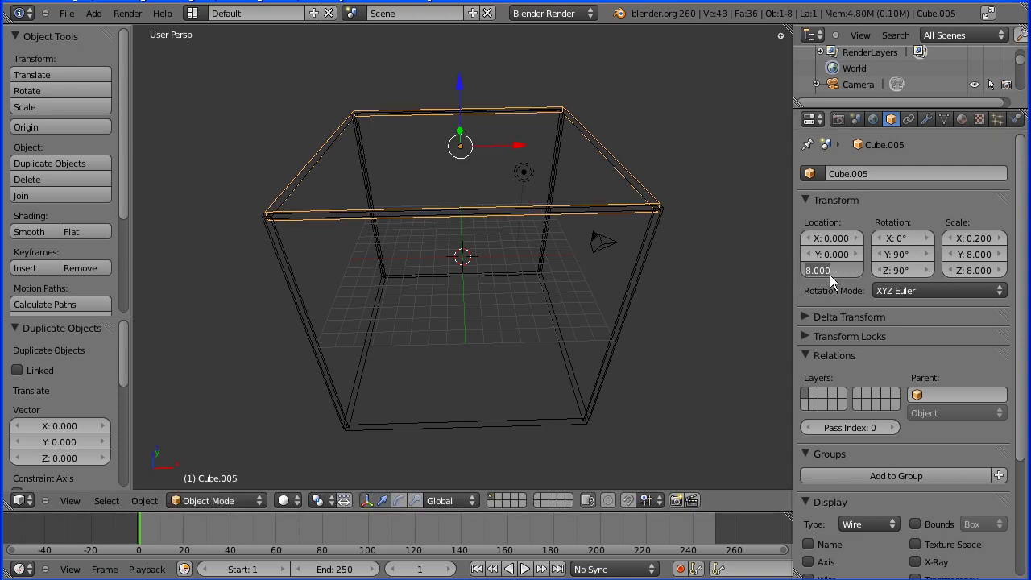
left_click(807, 271)
key("Home")
type("-")
key("Return")
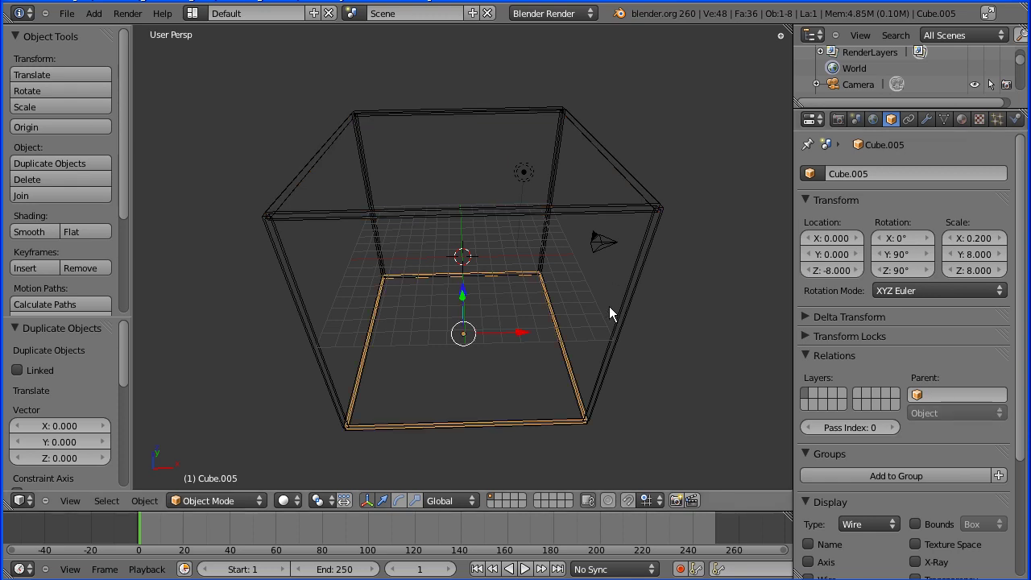
Step: Switch the render engine to Blender Game
middle_click_drag(474, 469, 464, 418)
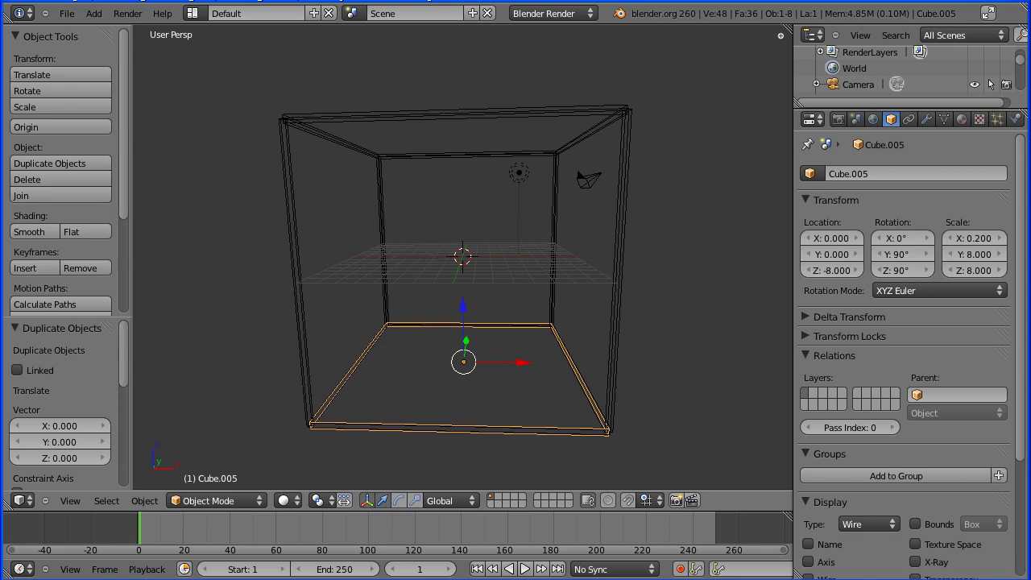
left_click(559, 14)
left_click(546, 46)
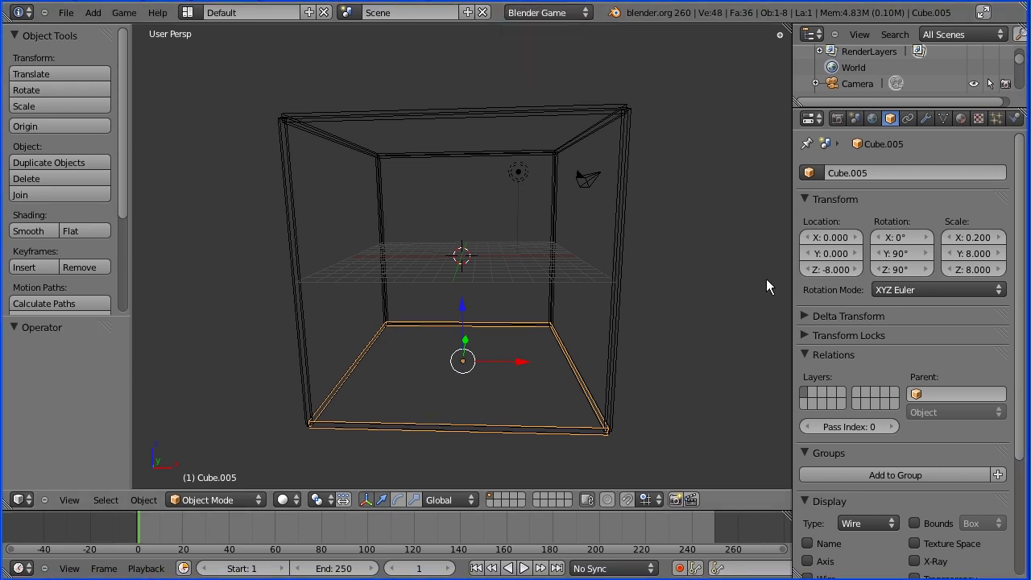
Step: Make all six walls of the box invisible in their physics settings, one wall after another
left_click(1014, 118)
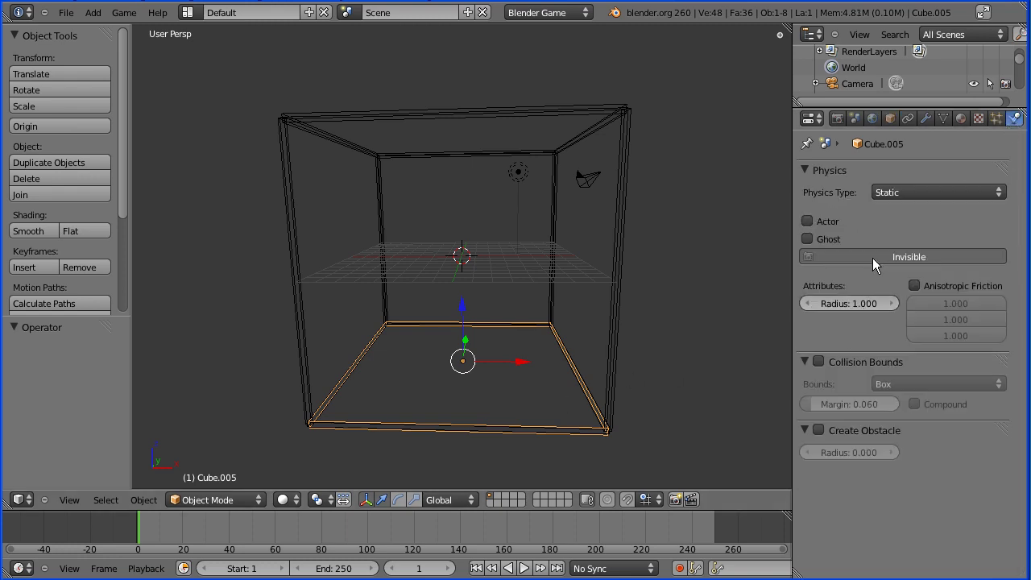
right_click(613, 335)
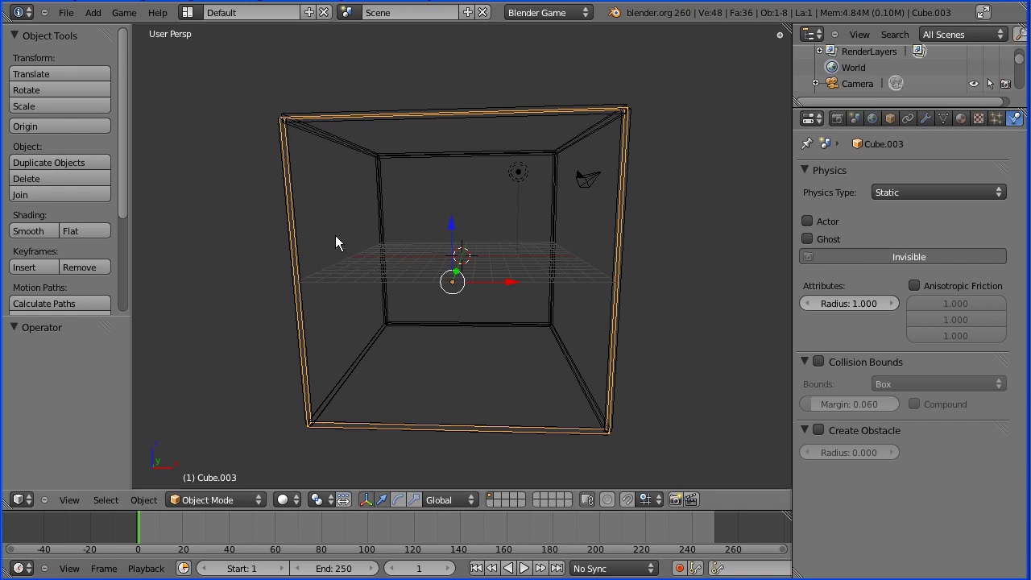
right_click(382, 219)
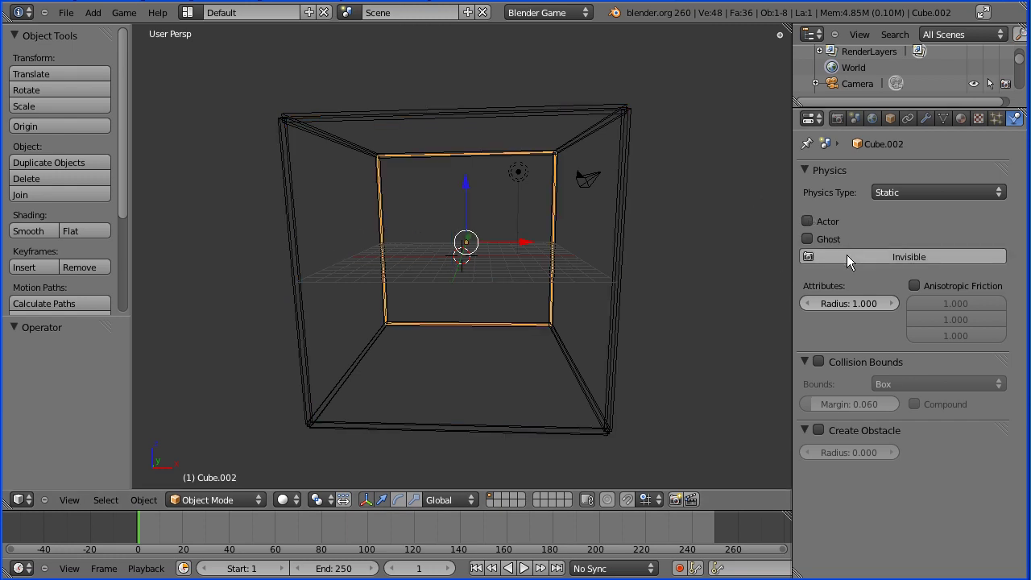
right_click(612, 242)
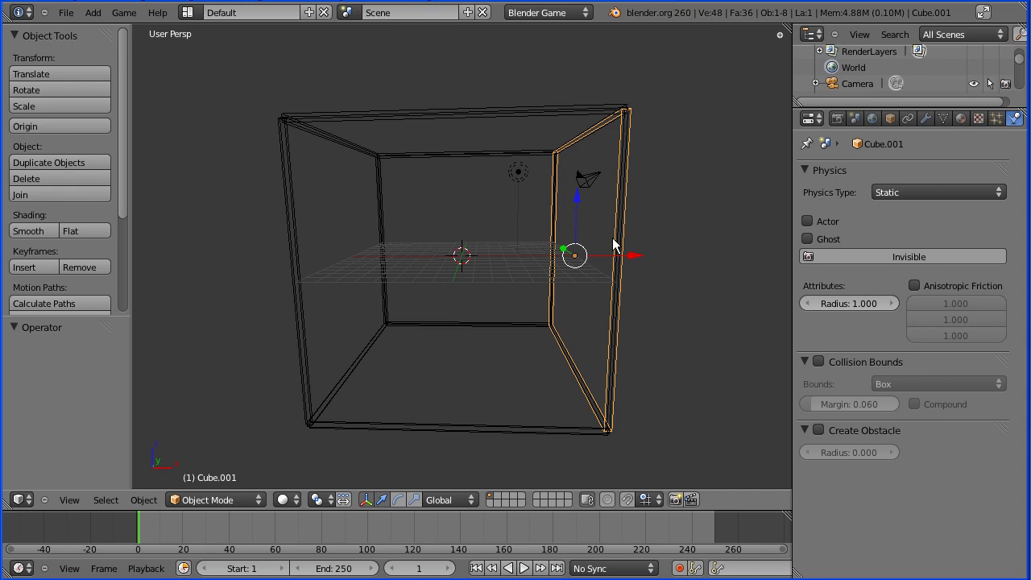
left_click(852, 256)
right_click(296, 232)
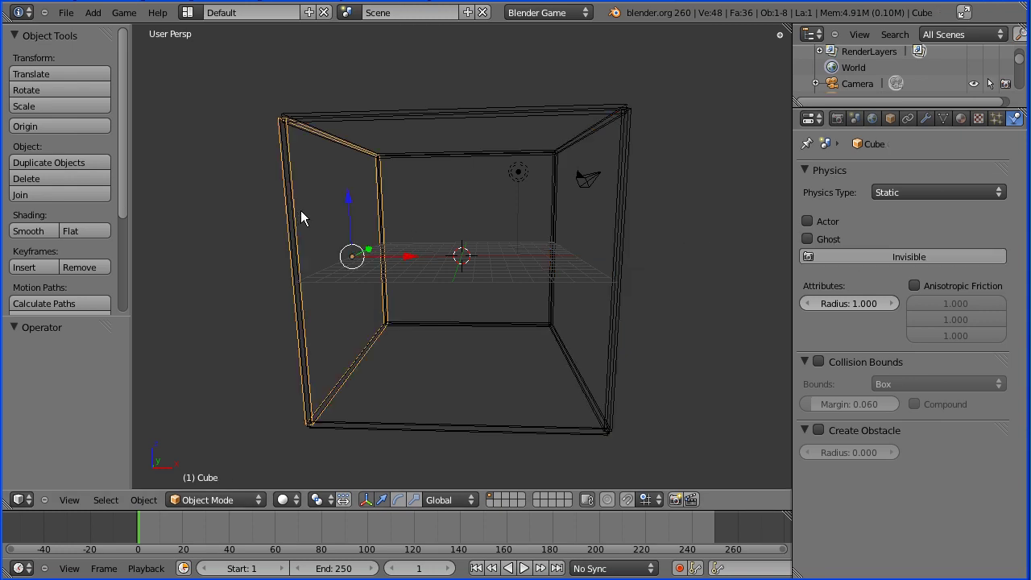
left_click(835, 252)
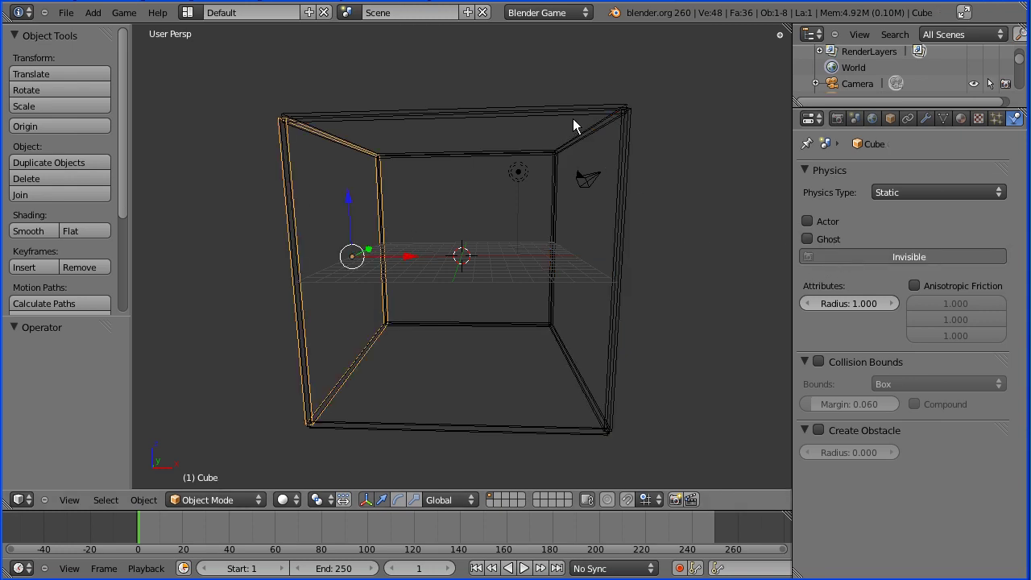
right_click(589, 116)
left_click(849, 251)
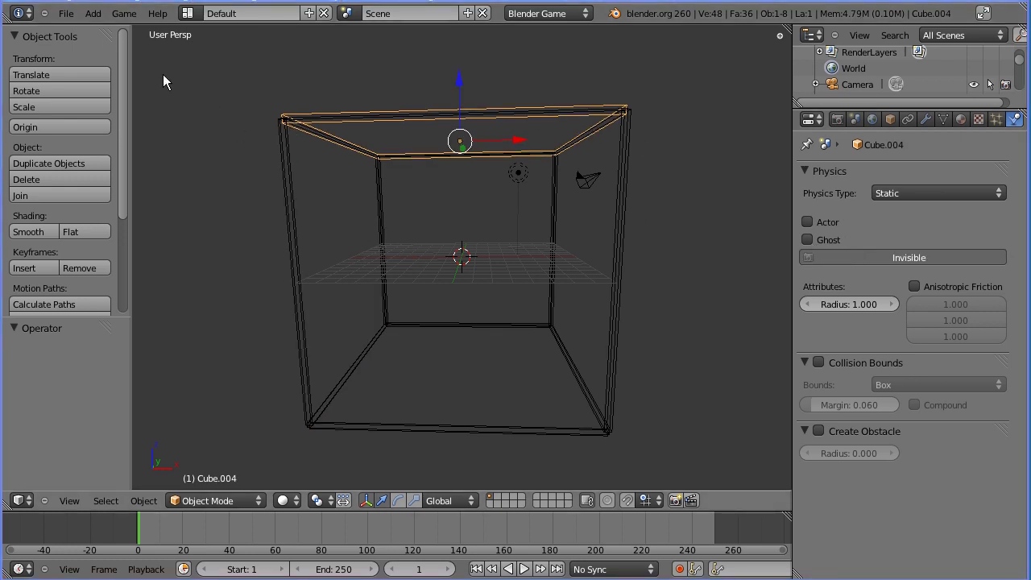
Step: Add a UV sphere at the centre of the box
left_click(93, 13)
mouse_move(104, 29)
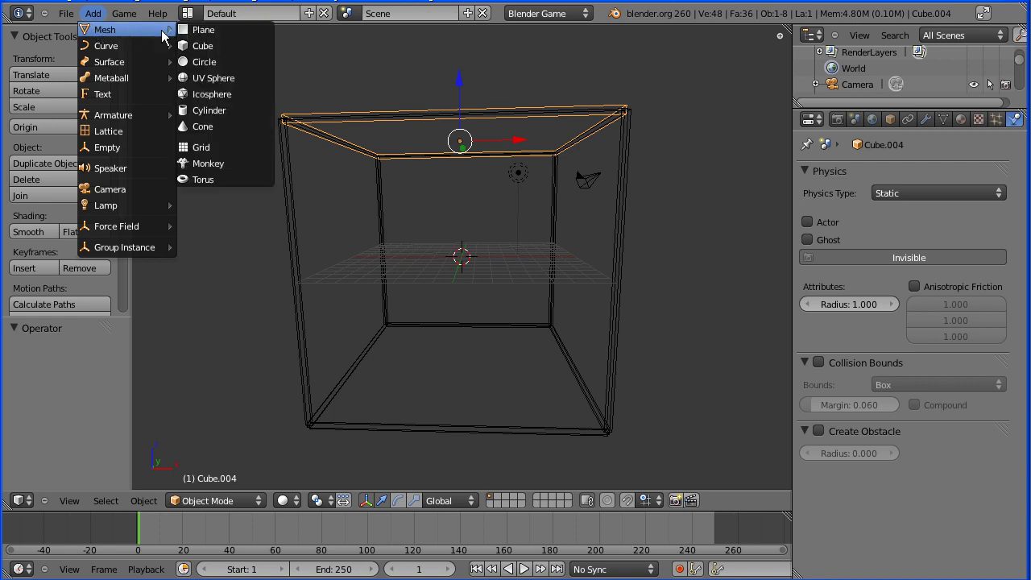
left_click(267, 76)
Step: Switch to the Game Logic screen layout and hide the game properties area to make room for the sphere's logic bricks
left_click(189, 14)
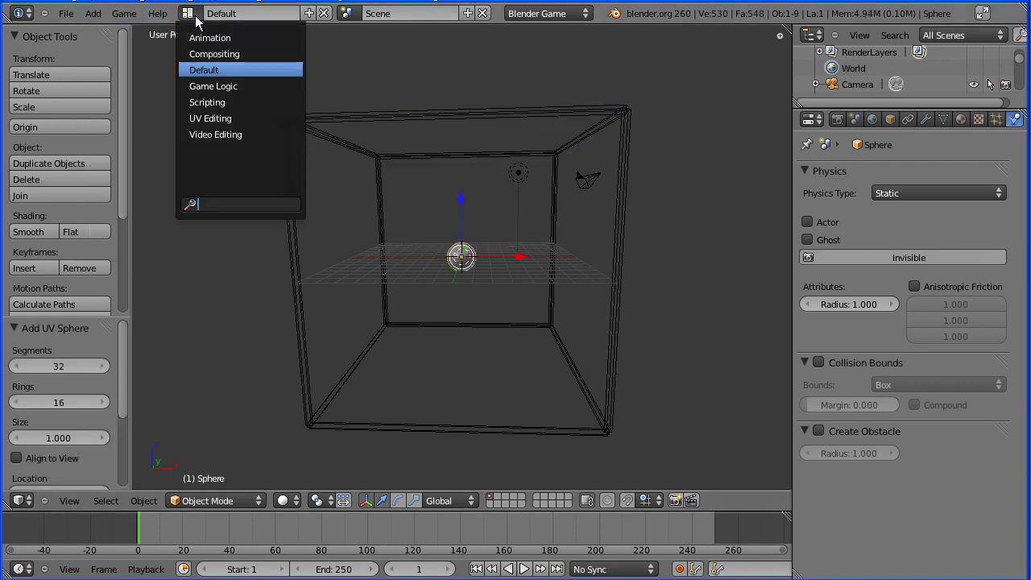
left_click(242, 87)
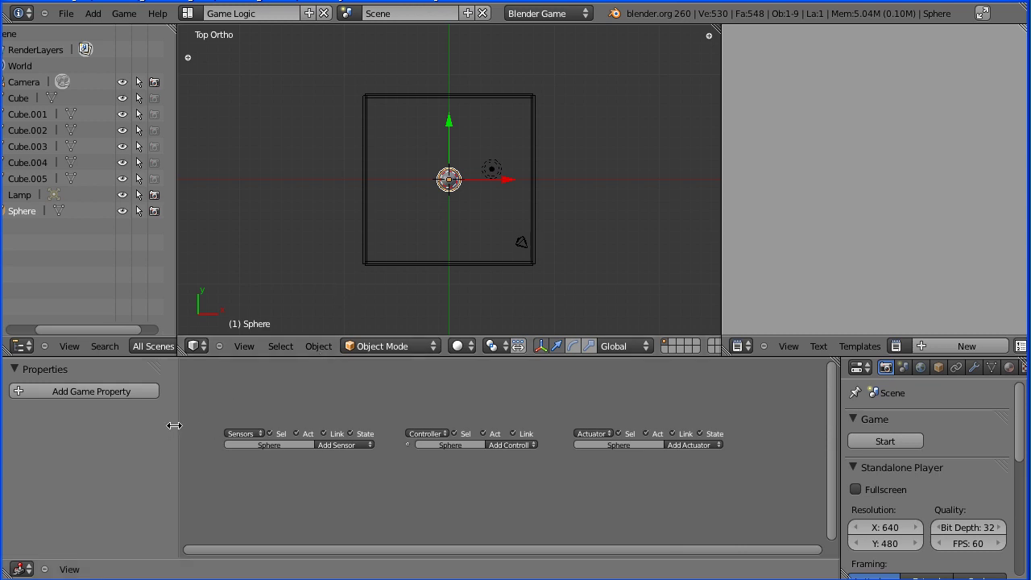
left_click_drag(177, 426, 8, 426)
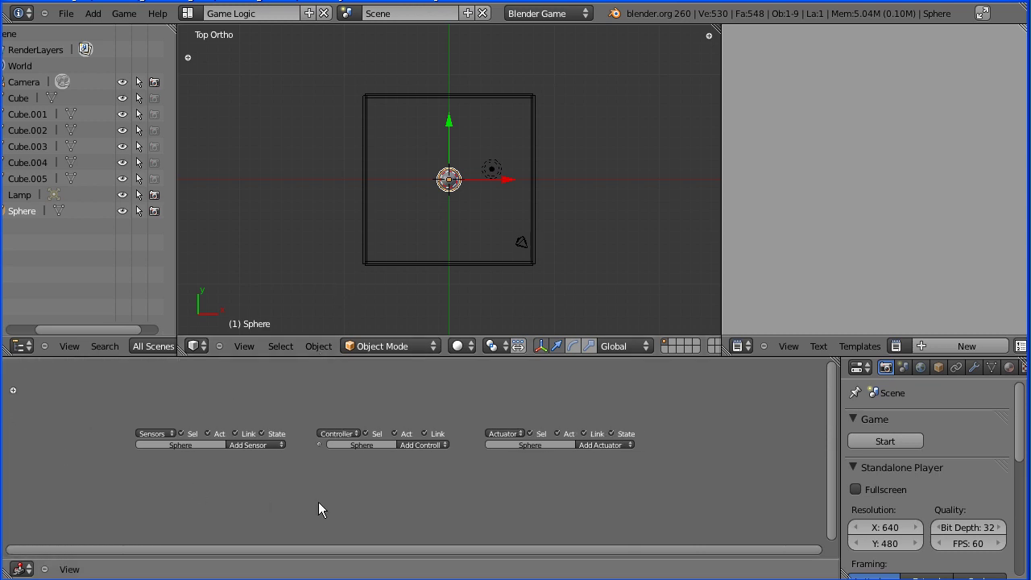
scroll(336, 499, "up", 2)
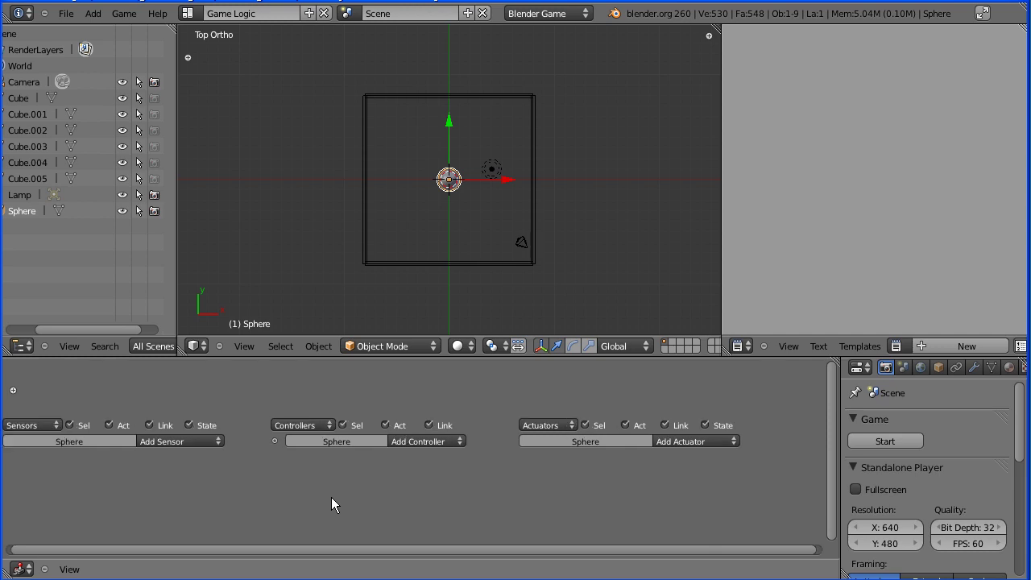
scroll(331, 498, "up", 1)
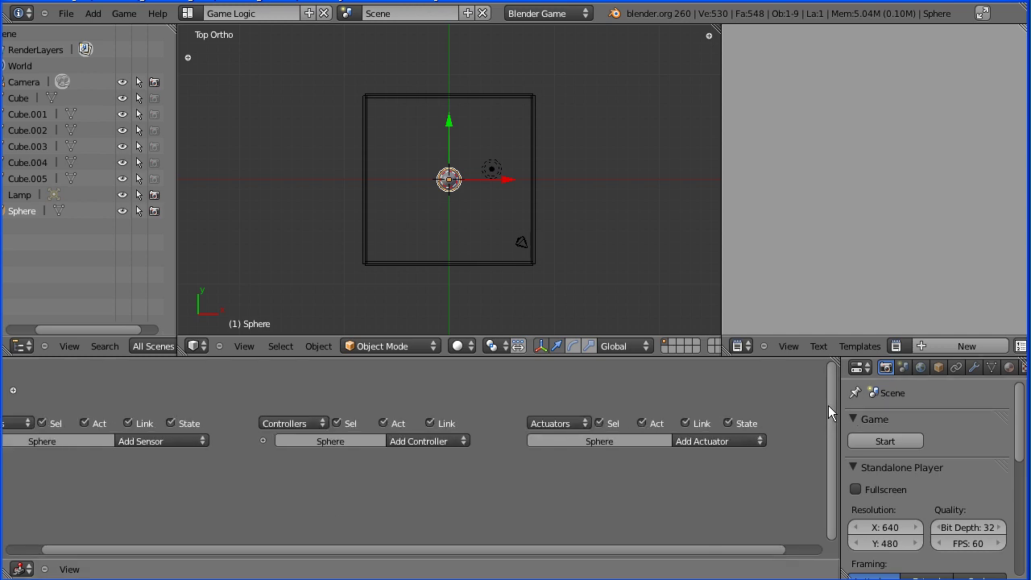
left_click_drag(828, 405, 827, 437)
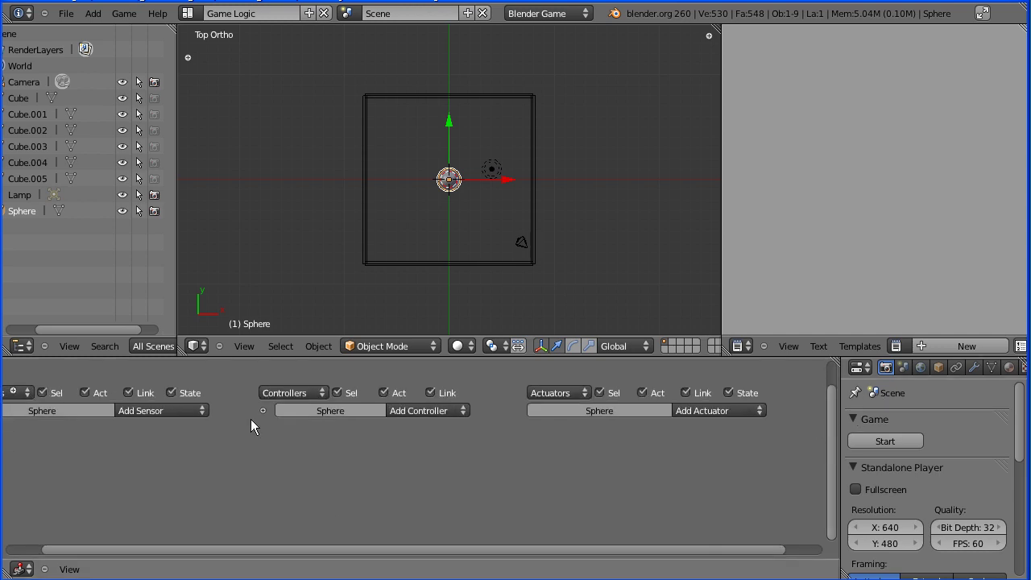
Step: Add a Keyboard sensor to the sphere that responds to the S key
left_click(181, 412)
left_click(181, 319)
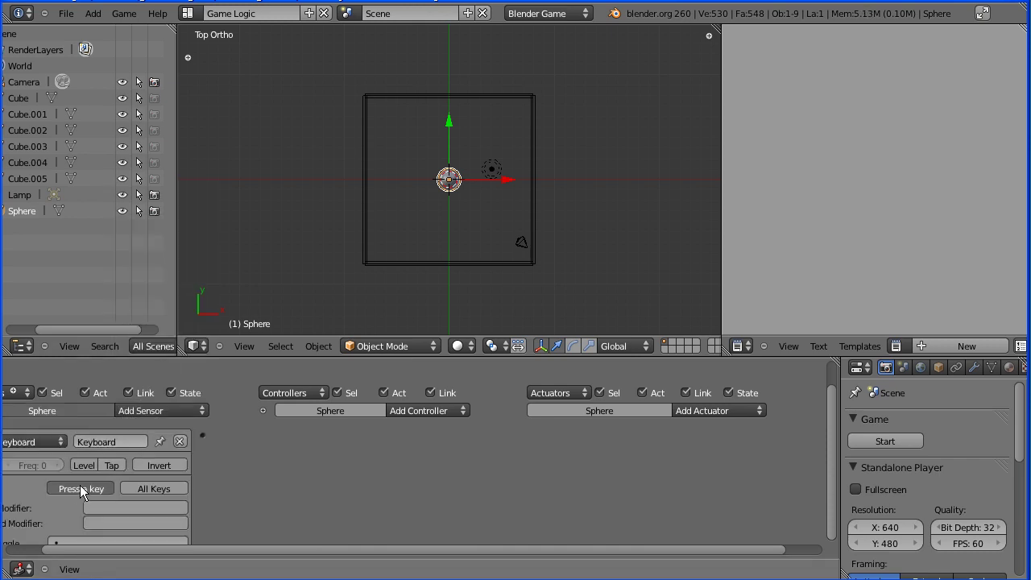
key("s")
Step: Add an And controller and a Motion actuator to the sphere
left_click(445, 410)
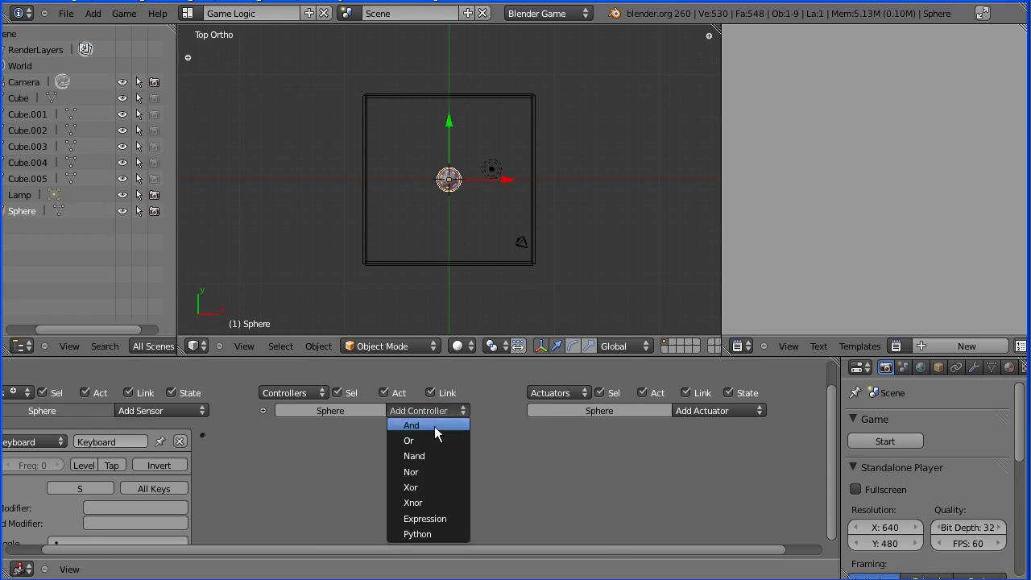
left_click(434, 425)
left_click(733, 411)
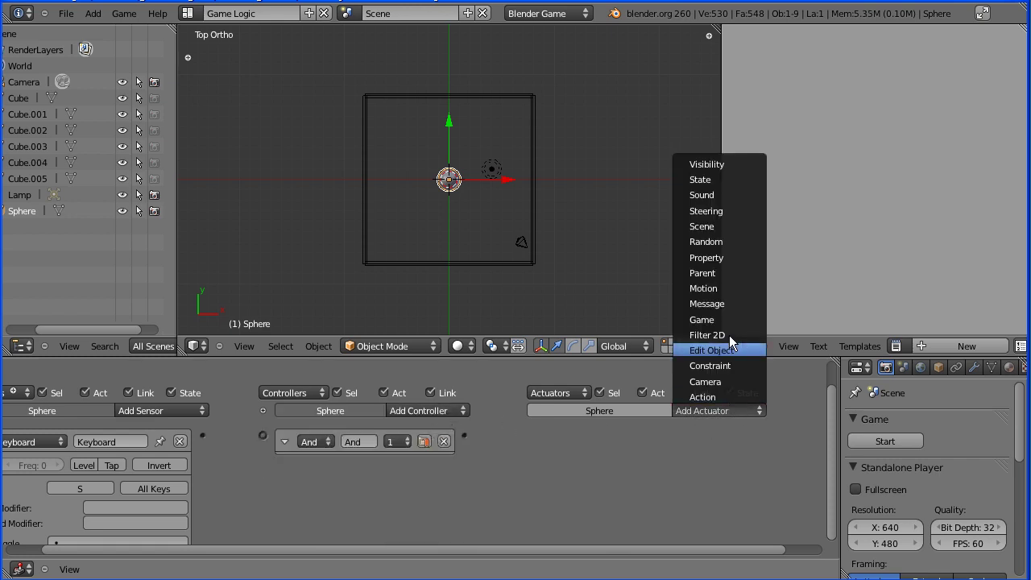
left_click(732, 288)
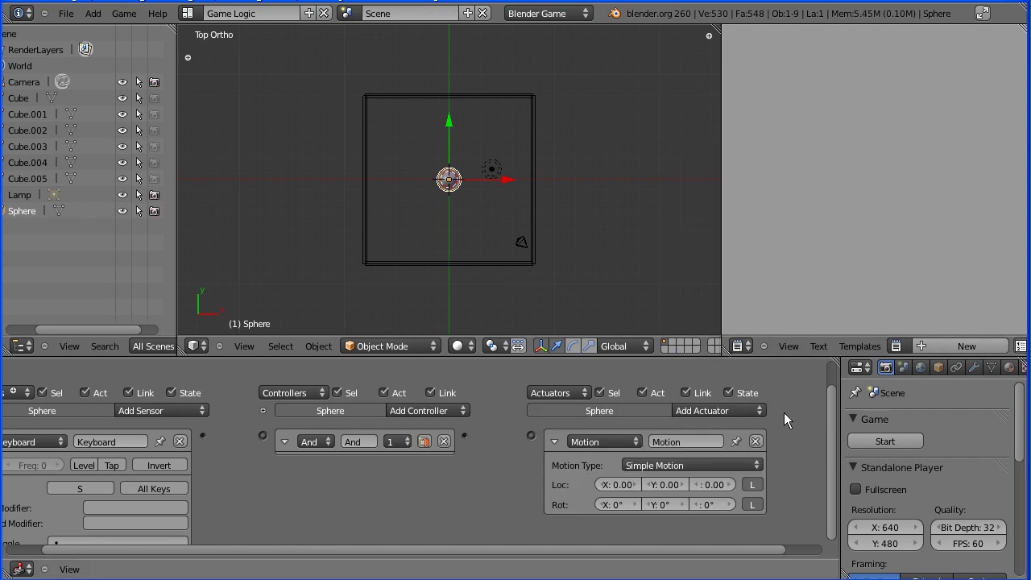
Step: Set the sphere's physics type to Rigid Body
left_click_drag(835, 408, 840, 439)
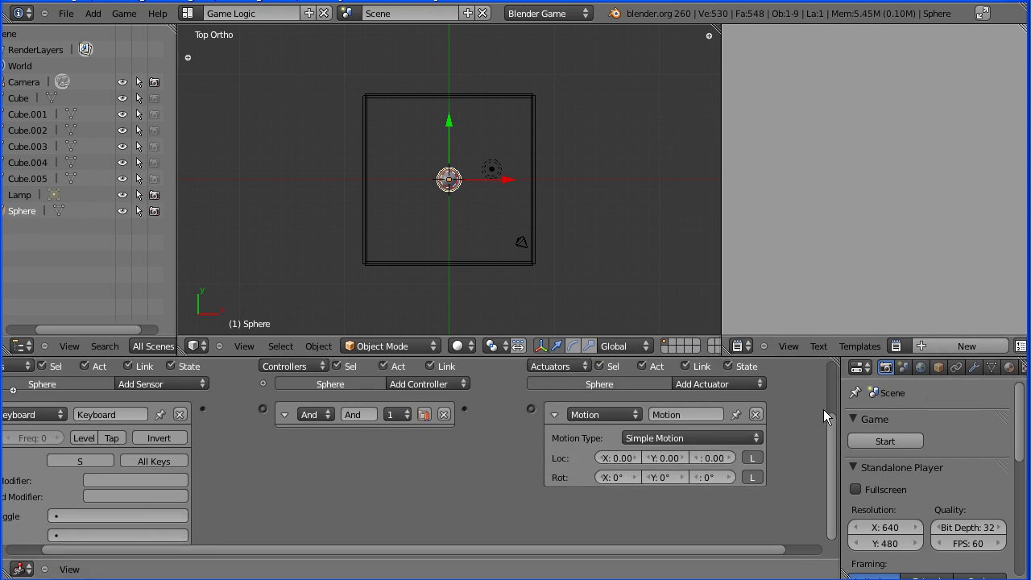
left_click_drag(841, 411, 798, 412)
left_click(1020, 369)
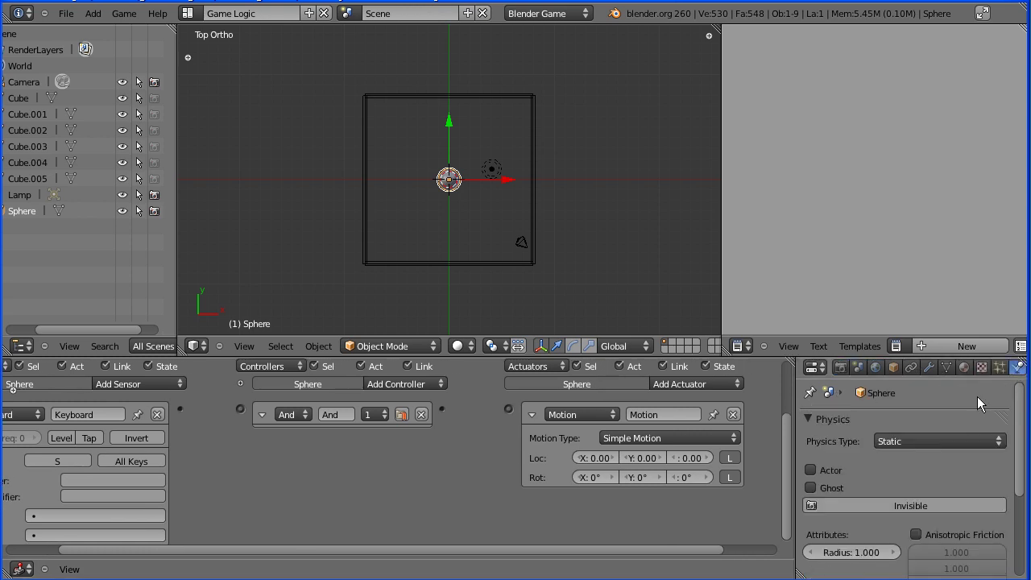
left_click(920, 442)
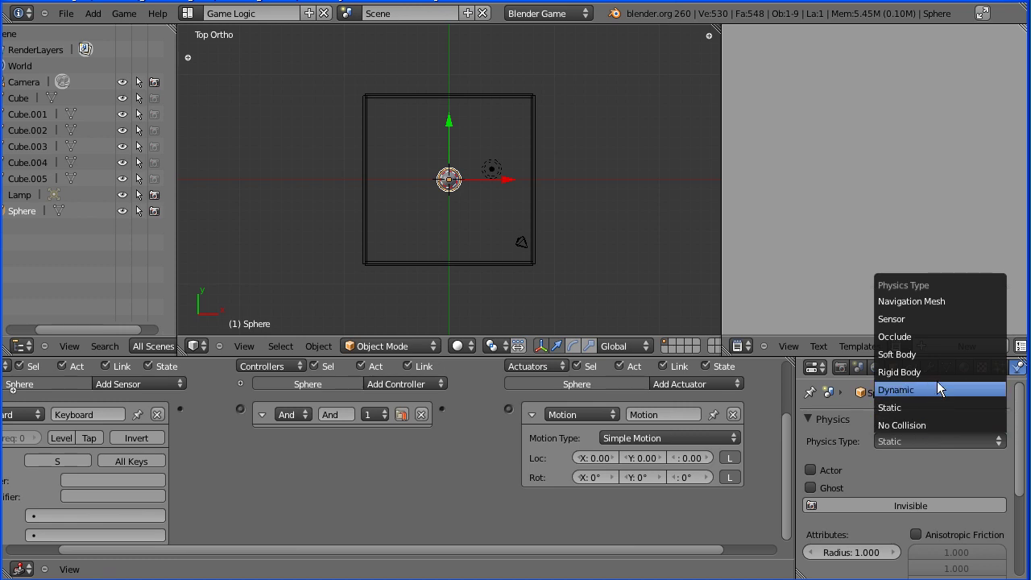
left_click(970, 371)
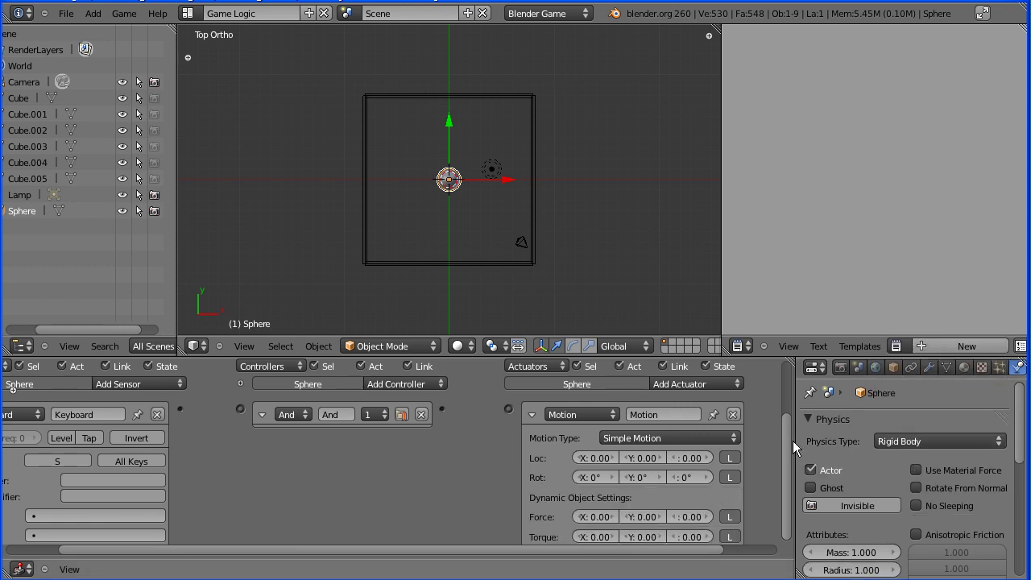
Step: Set the Motion actuator's X linear velocity to 10 and link the Keyboard sensor through the And controller to it
left_click_drag(785, 440, 783, 489)
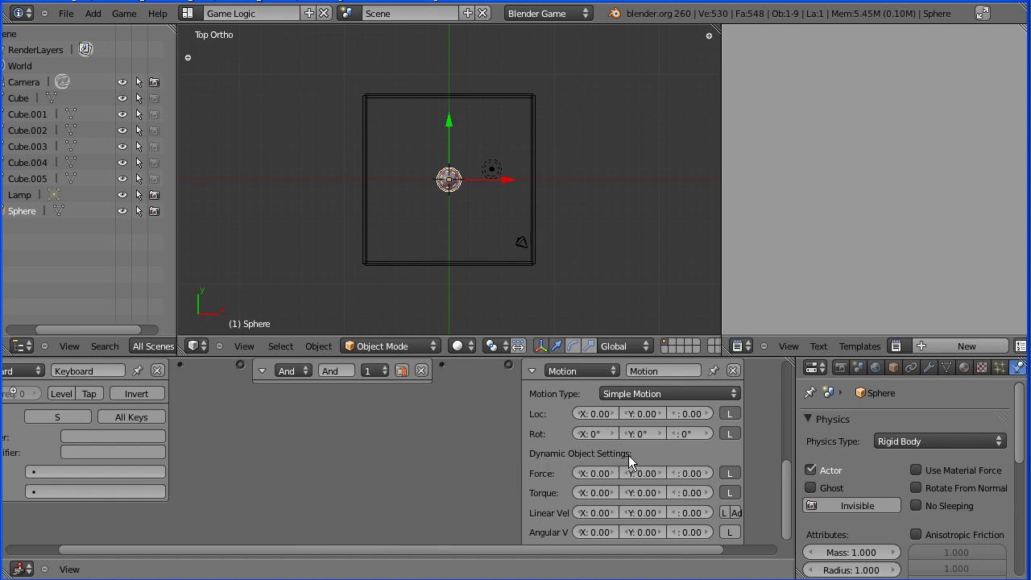
left_click(590, 513)
type("10")
key("Return")
left_click_drag(243, 365, 241, 364)
left_click_drag(445, 364, 509, 364)
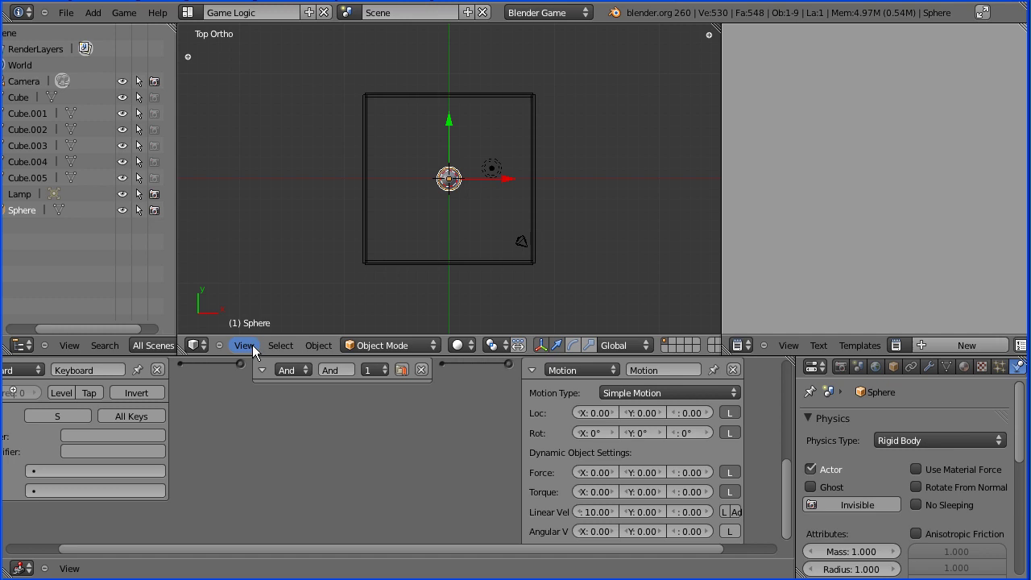
Step: Change the top orthographic view to perspective and orbit it to see the box at an angle
left_click(252, 345)
left_click(338, 161)
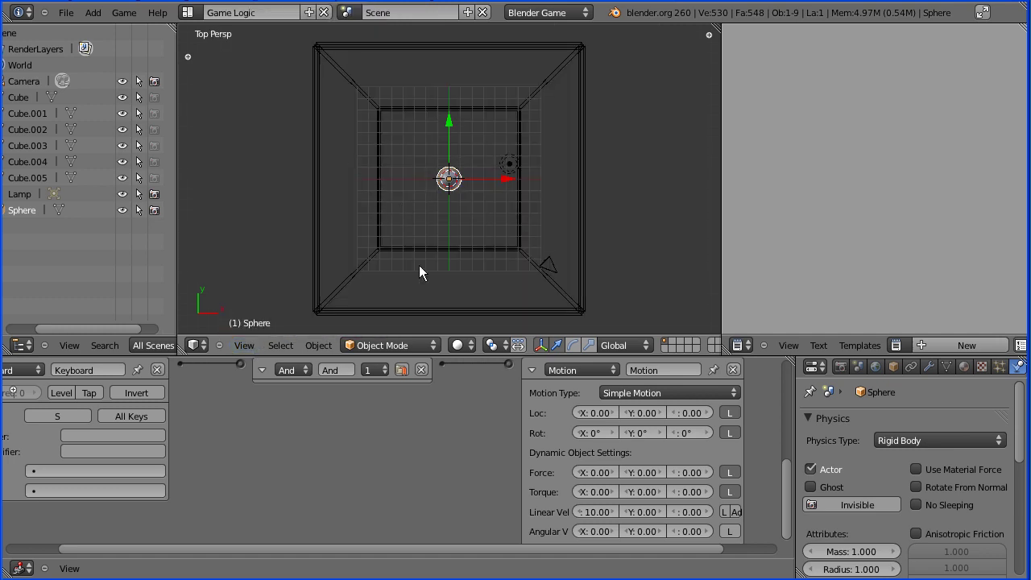
middle_click_drag(463, 296, 416, 165)
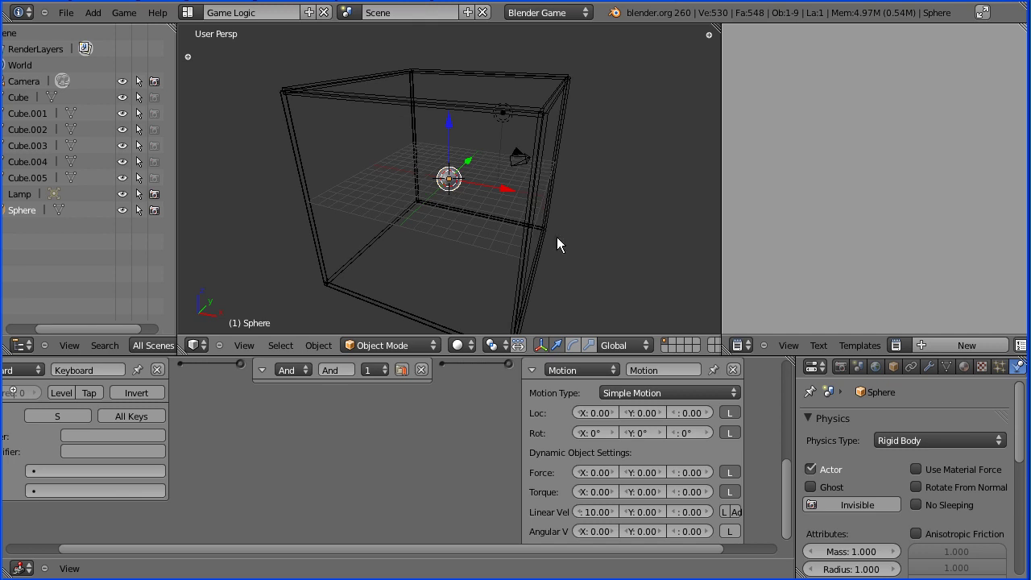
Step: Set the world's physics gravity to 0
left_click(876, 366)
scroll(1019, 412, "down", 4)
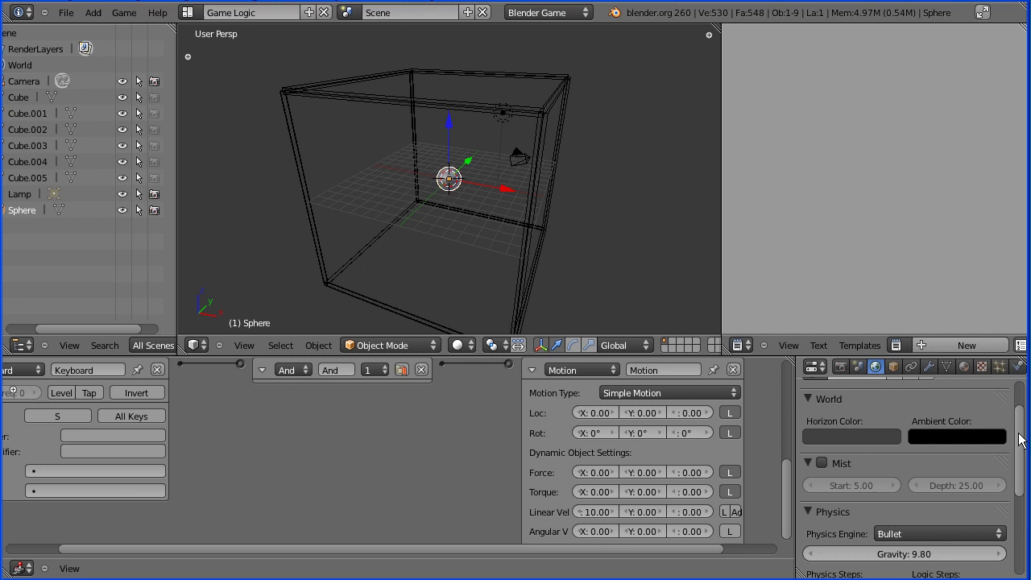
left_click(917, 472)
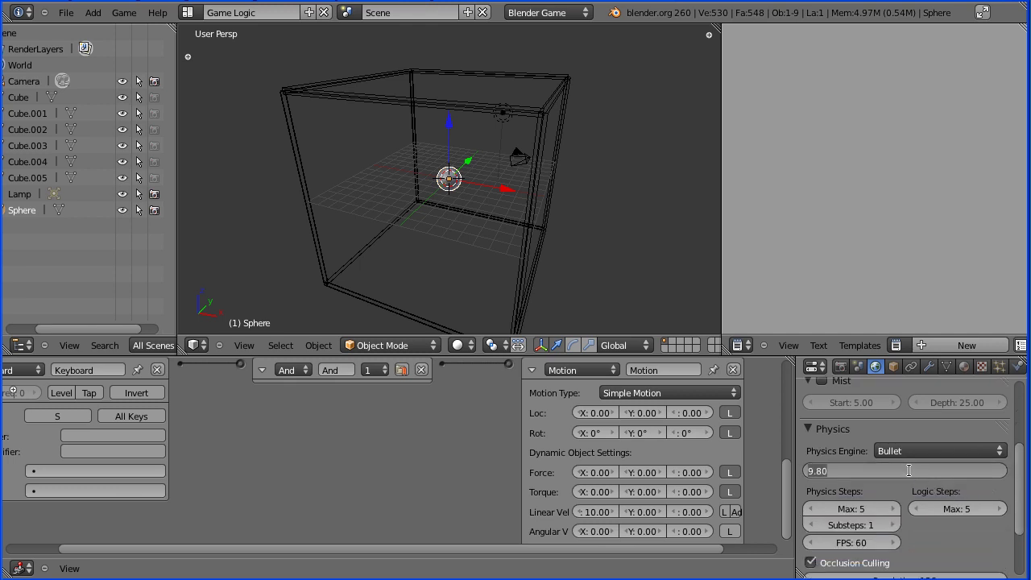
type("0")
key("Return")
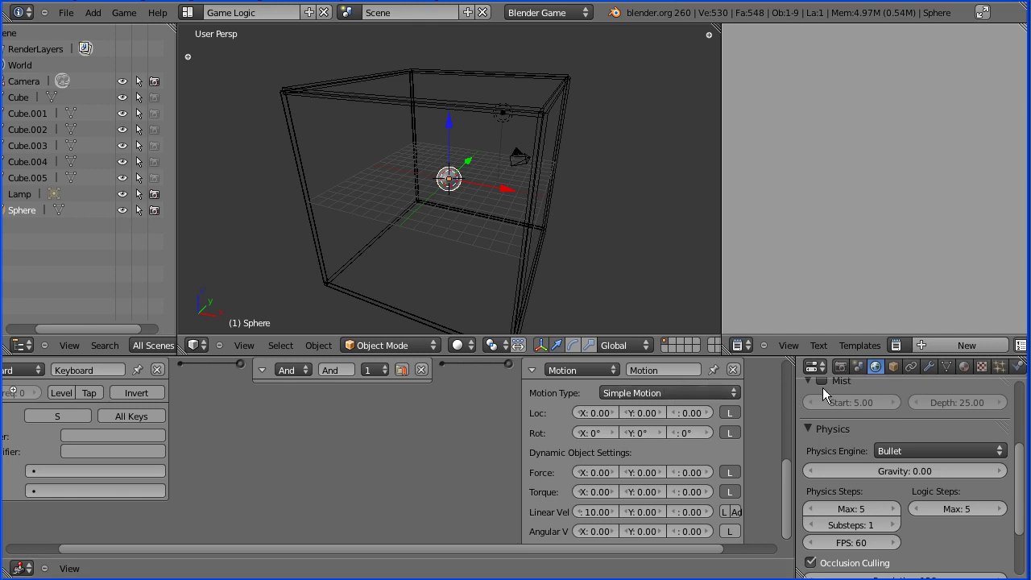
Step: Run the game to test the sphere's motion without gravity, and stop it
left_click(841, 369)
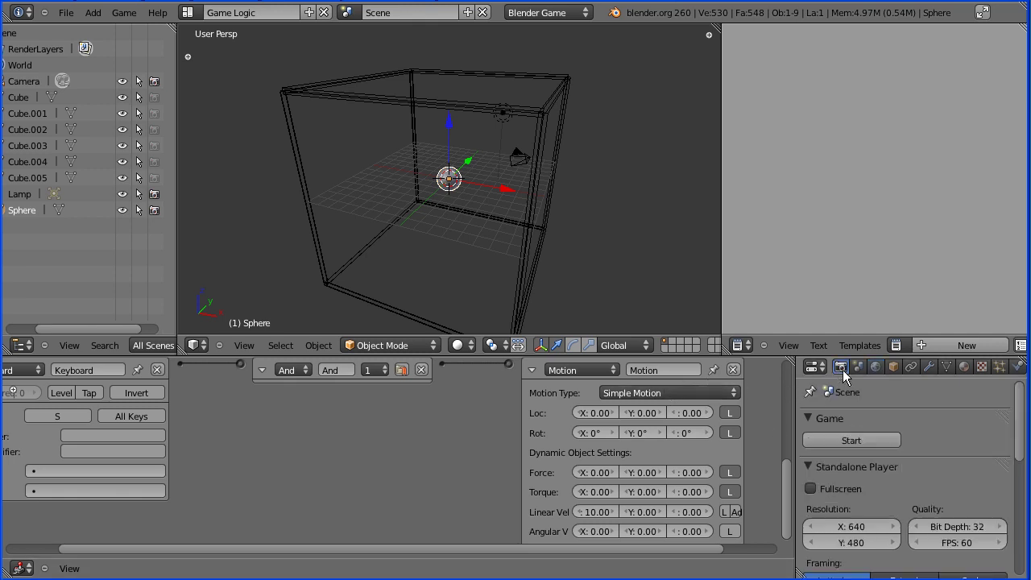
left_click(838, 441)
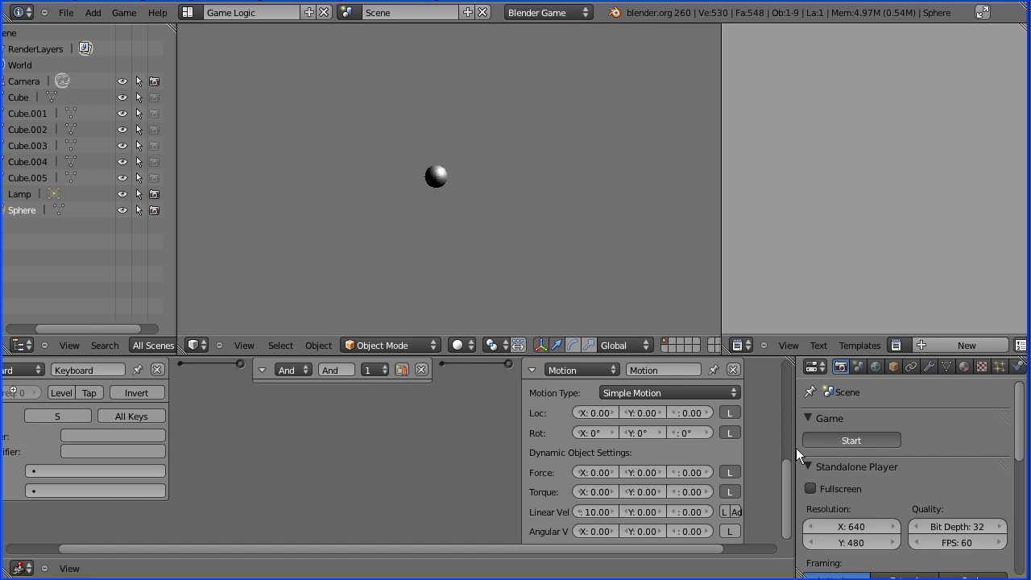
key("Escape")
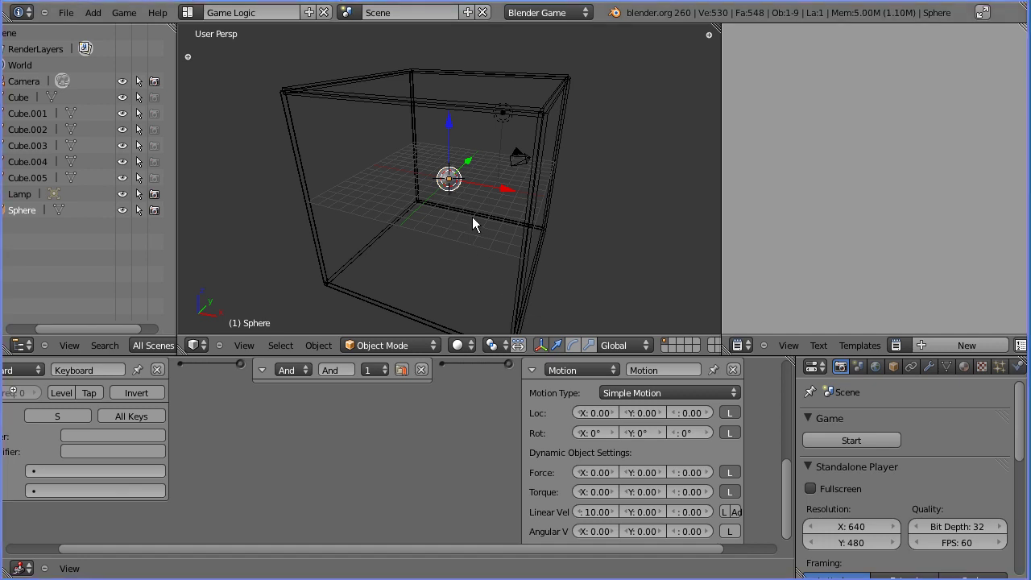
Step: Rename the box walls' shared material as elastic and set its physics elasticity to 1
right_click(528, 251)
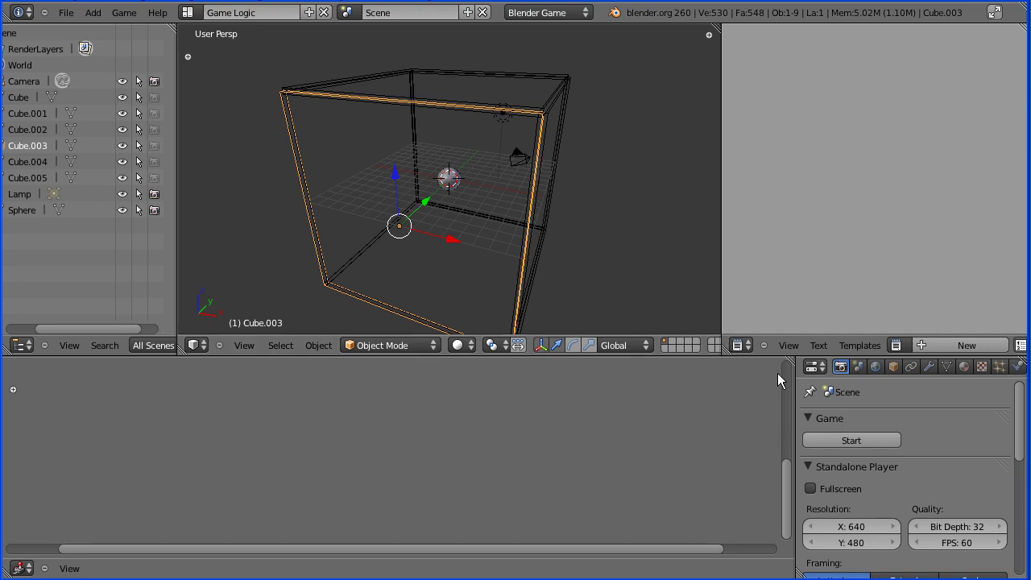
left_click_drag(795, 443, 712, 435)
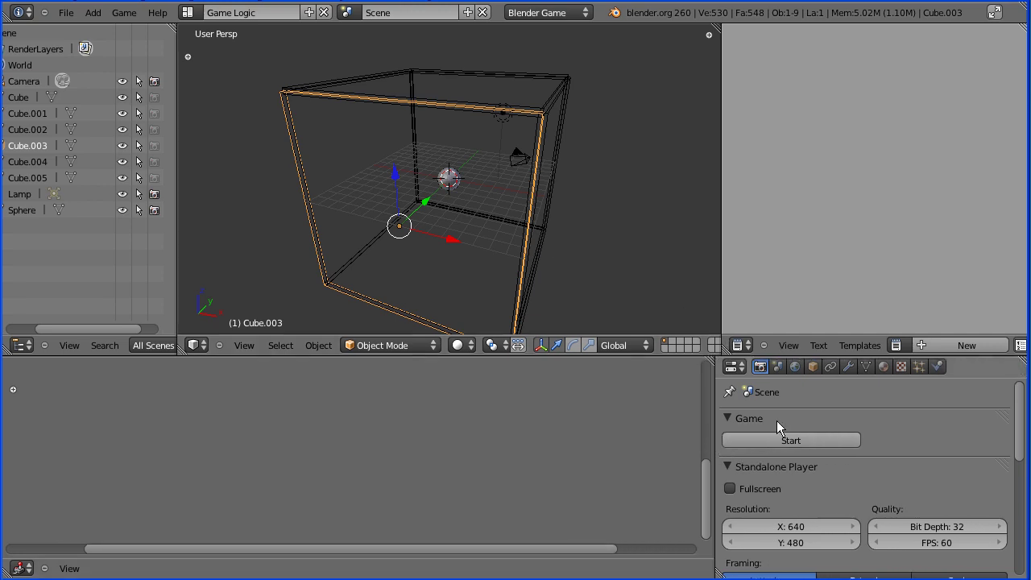
left_click(884, 367)
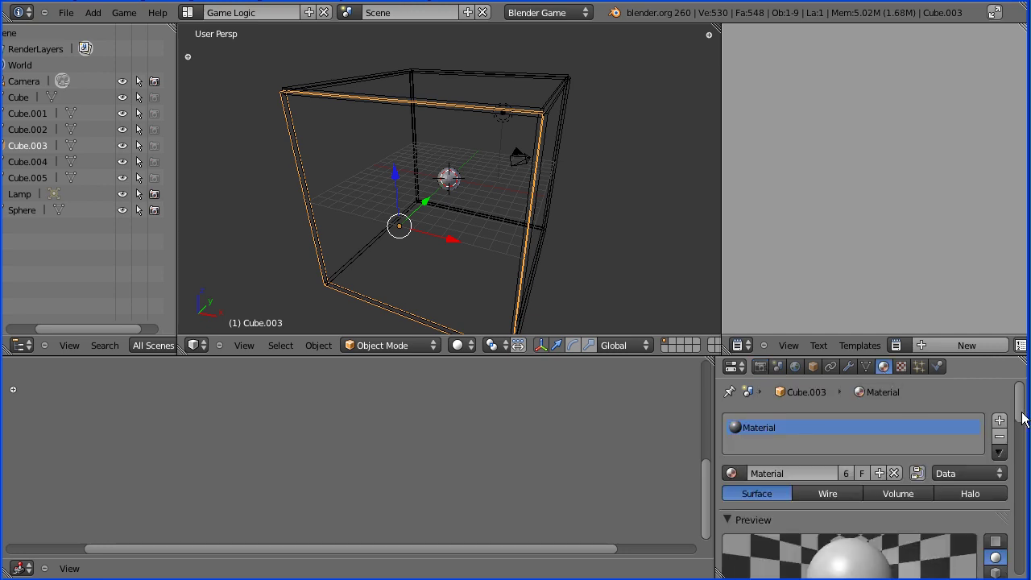
scroll(1022, 416, "down", 2)
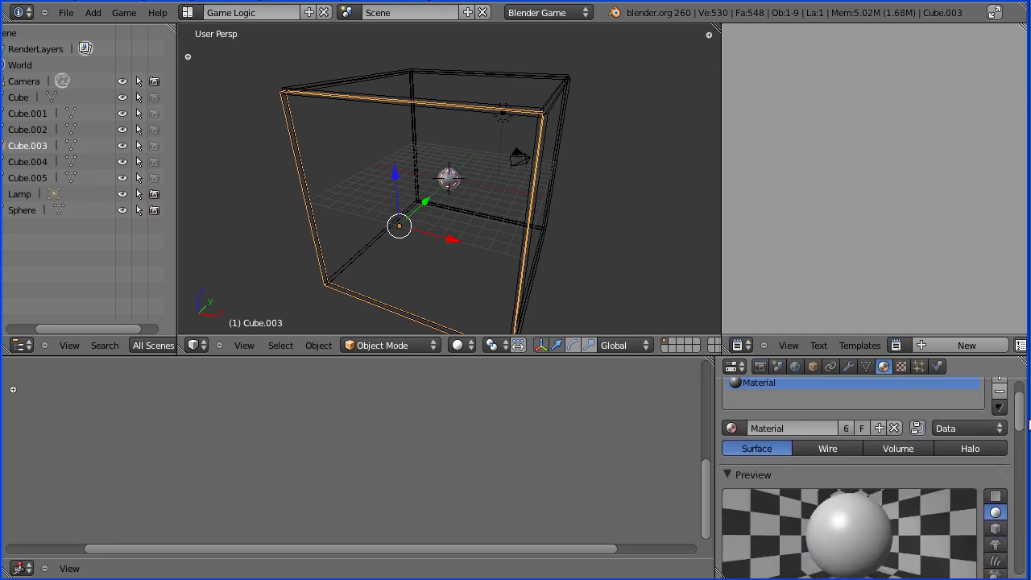
scroll(1025, 416, "up", 2)
left_click(811, 473)
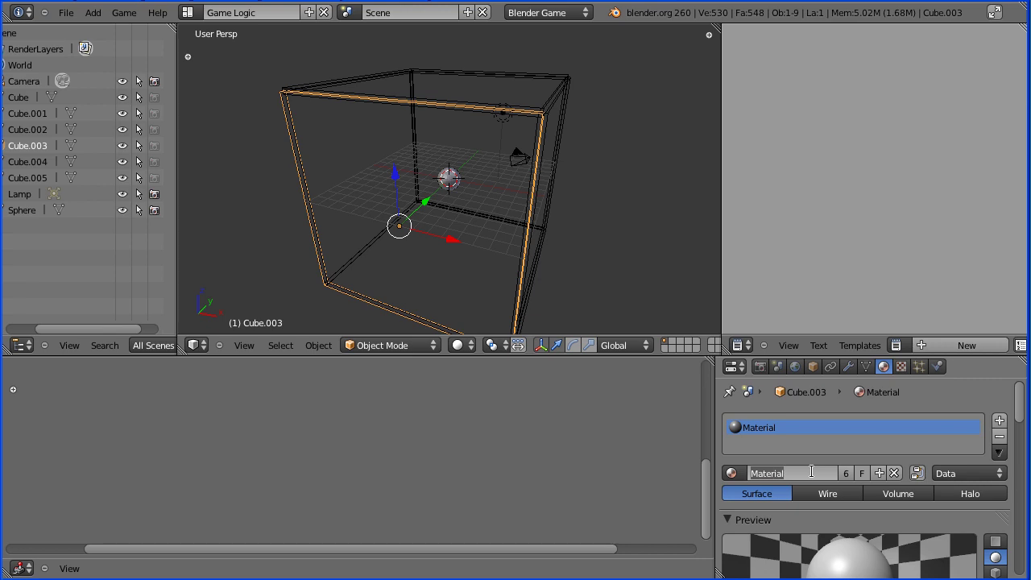
type("c")
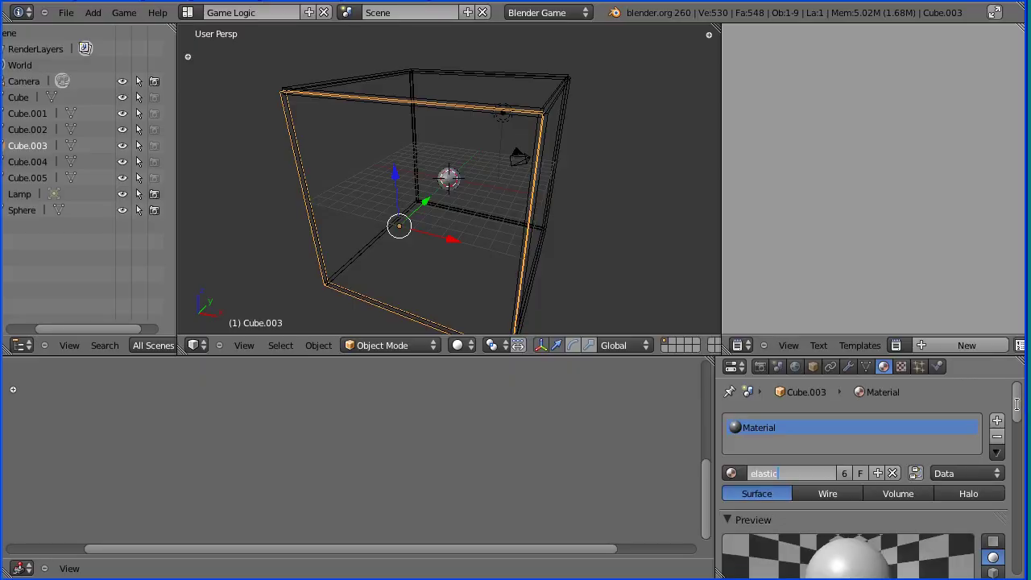
key("Return")
left_click_drag(1014, 415, 1024, 527)
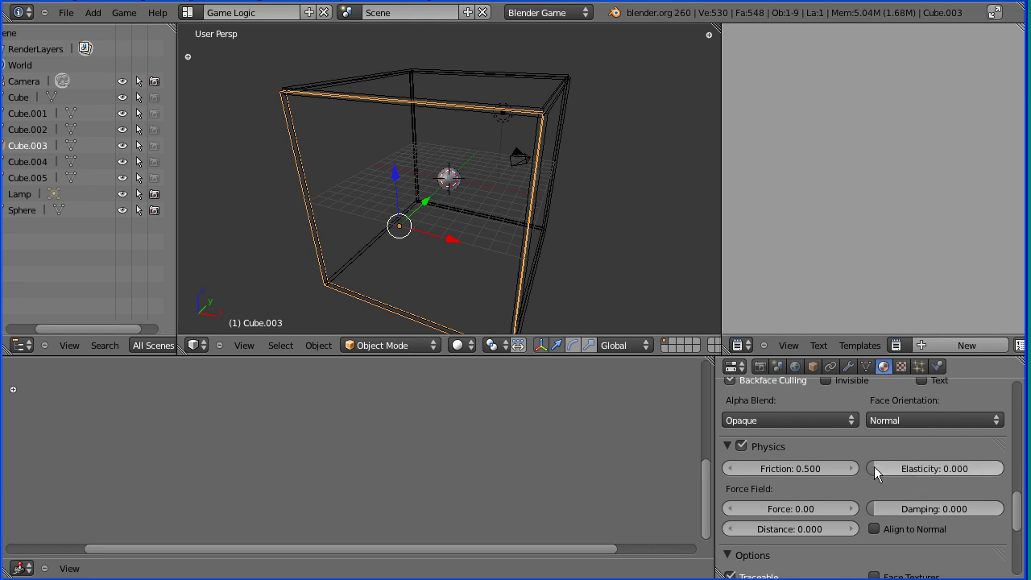
left_click_drag(874, 467, 1013, 467)
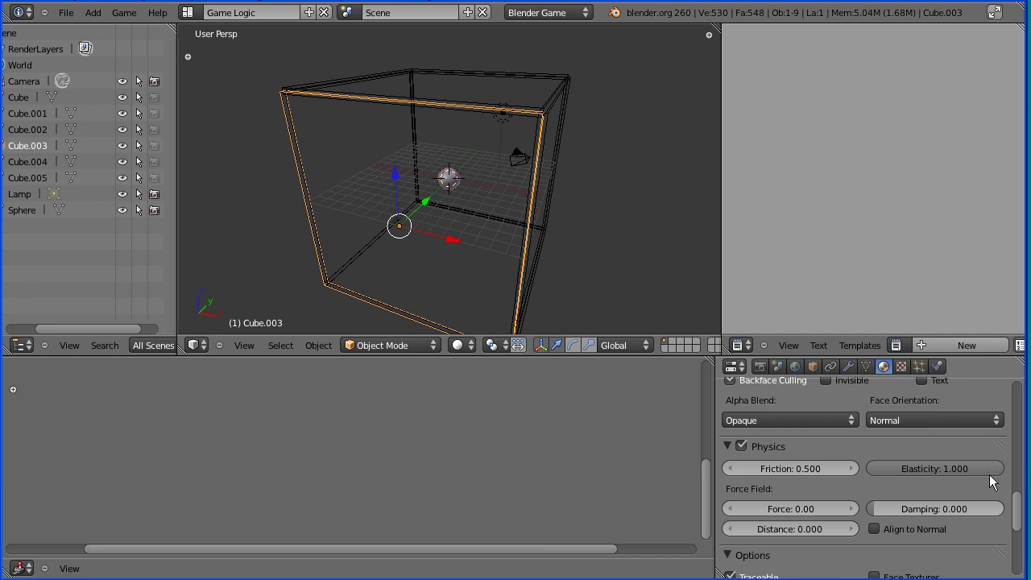
Step: Assign the existing elastic material to the sphere
right_click(450, 178)
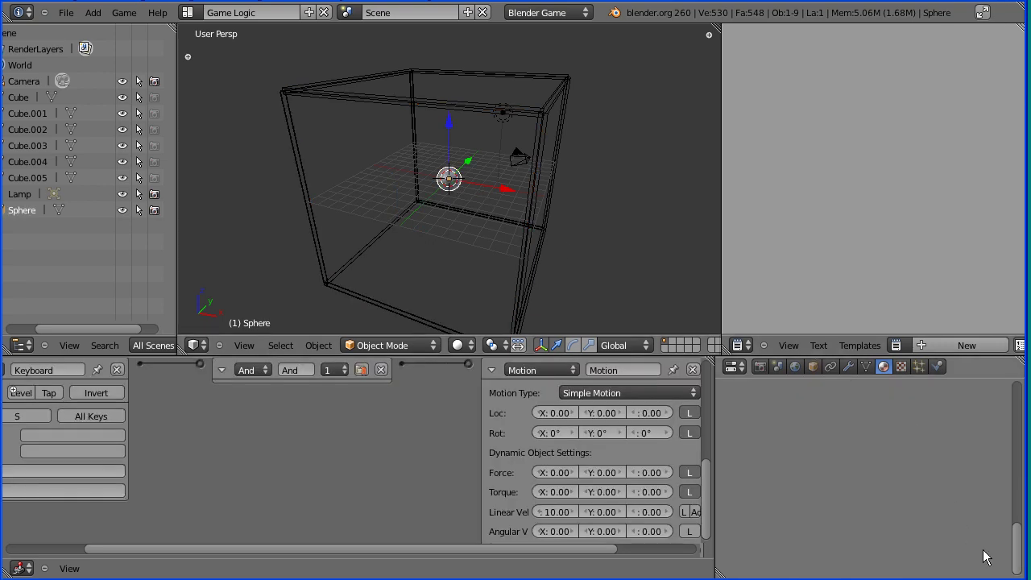
left_click_drag(1019, 556, 1023, 373)
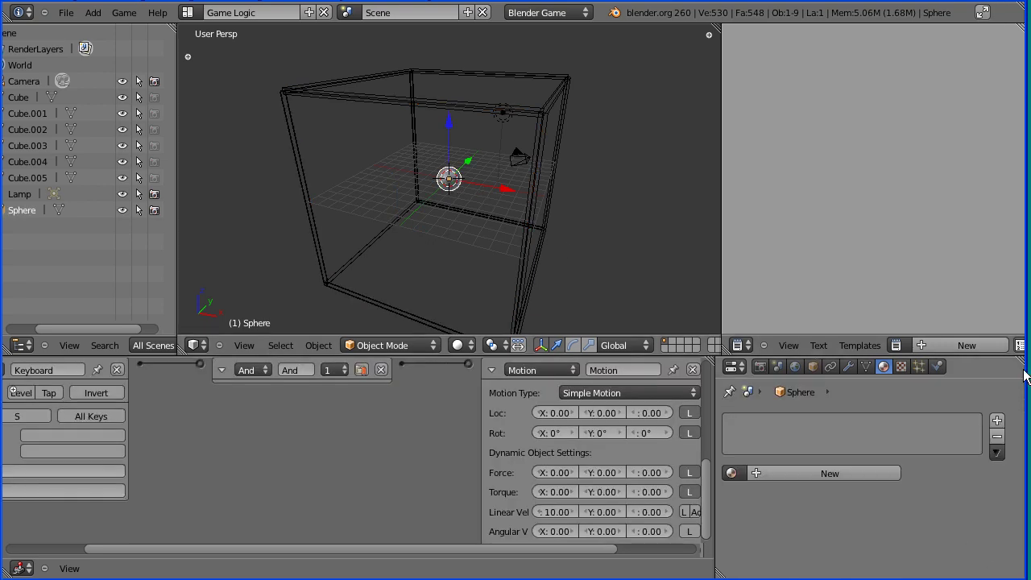
left_click(731, 474)
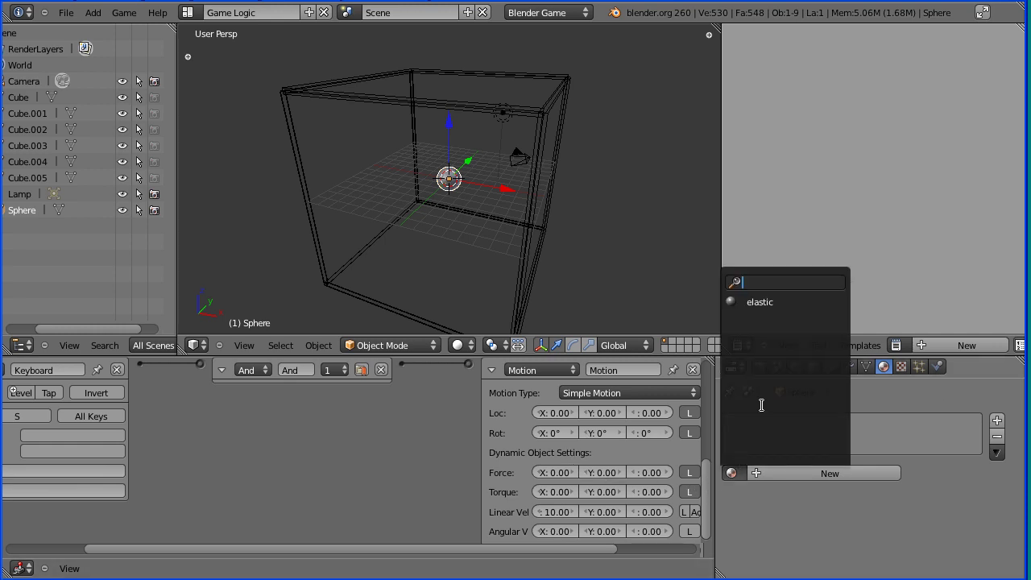
left_click(773, 303)
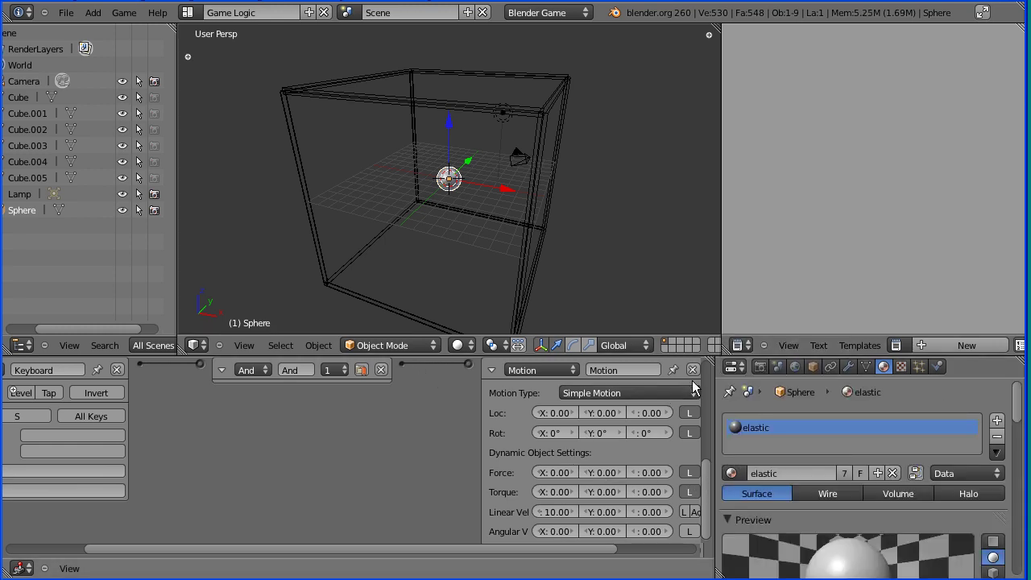
Step: Run the game again to test how the sphere bounces with the elastic material, and stop it
left_click(758, 367)
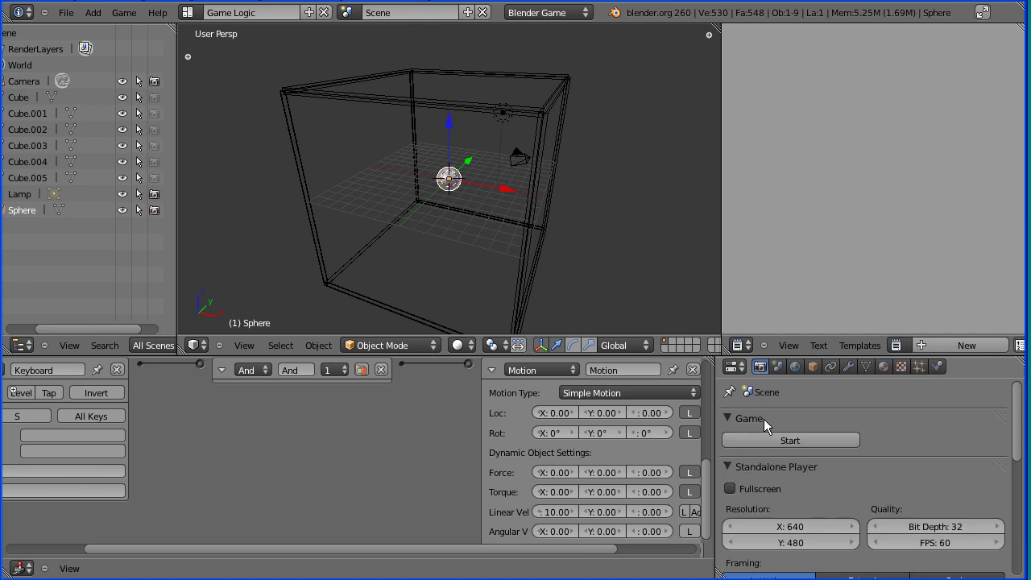
left_click(767, 442)
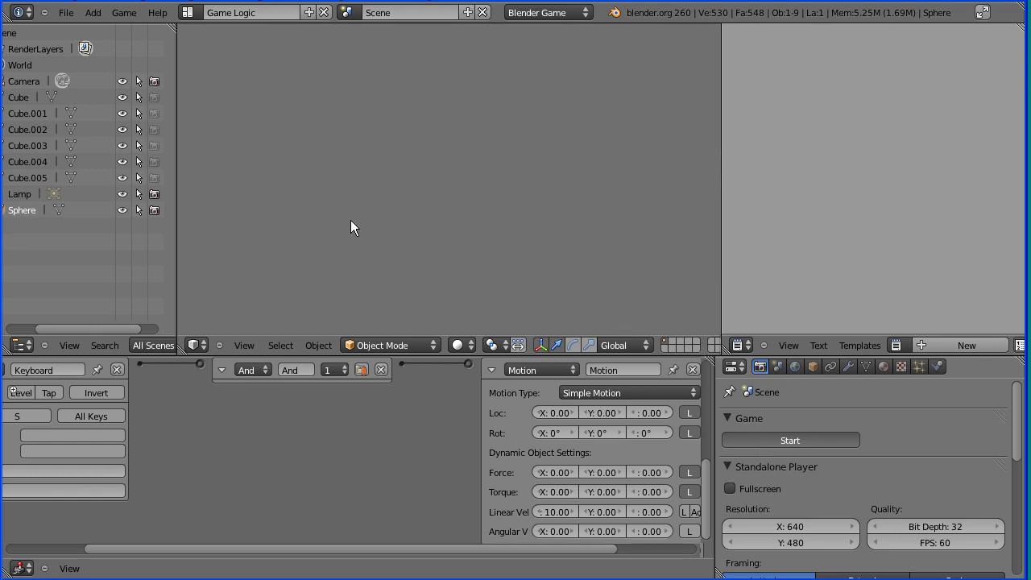
key("Escape")
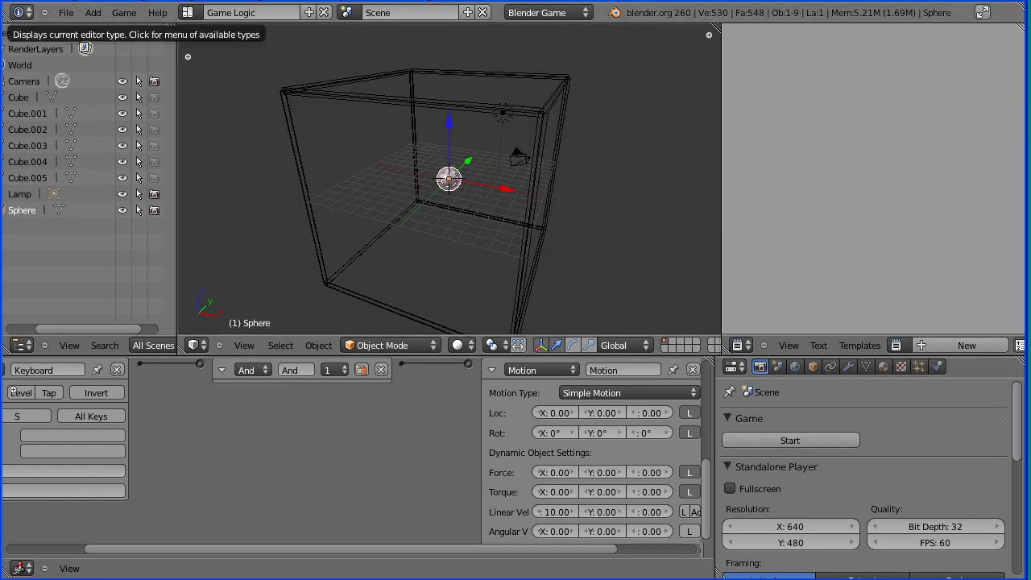
Step: Duplicate the sphere twice, placing the copies in a row on its positive X side
left_click(454, 189)
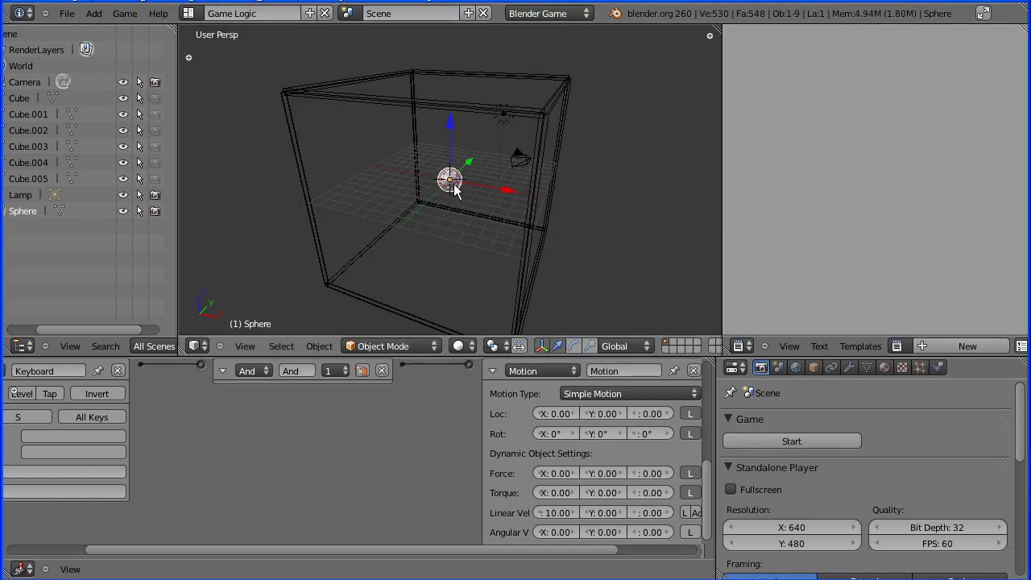
key("shift+d")
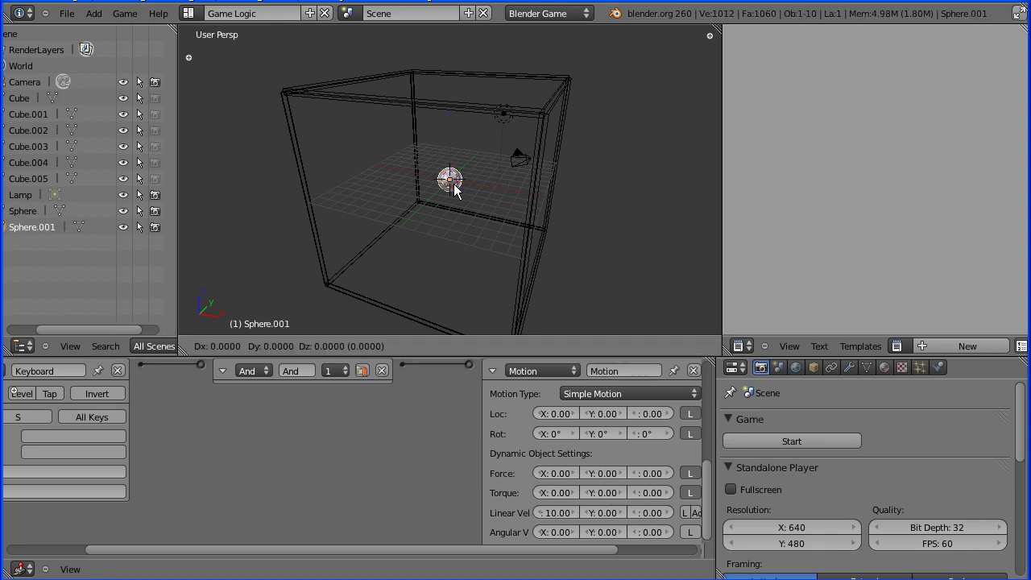
left_click(454, 190)
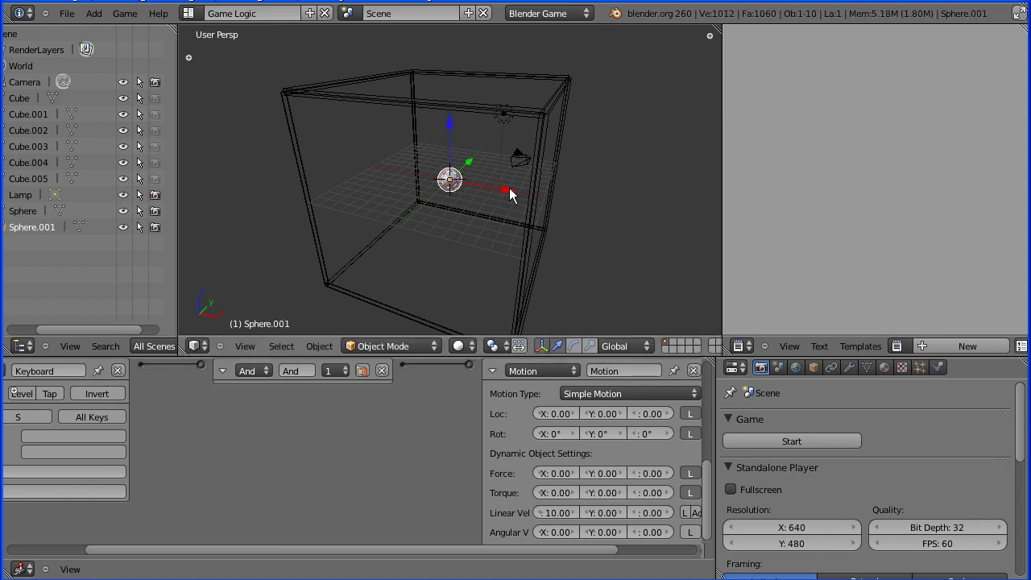
left_click_drag(510, 188, 541, 188)
key("shift+d")
right_click(383, 164)
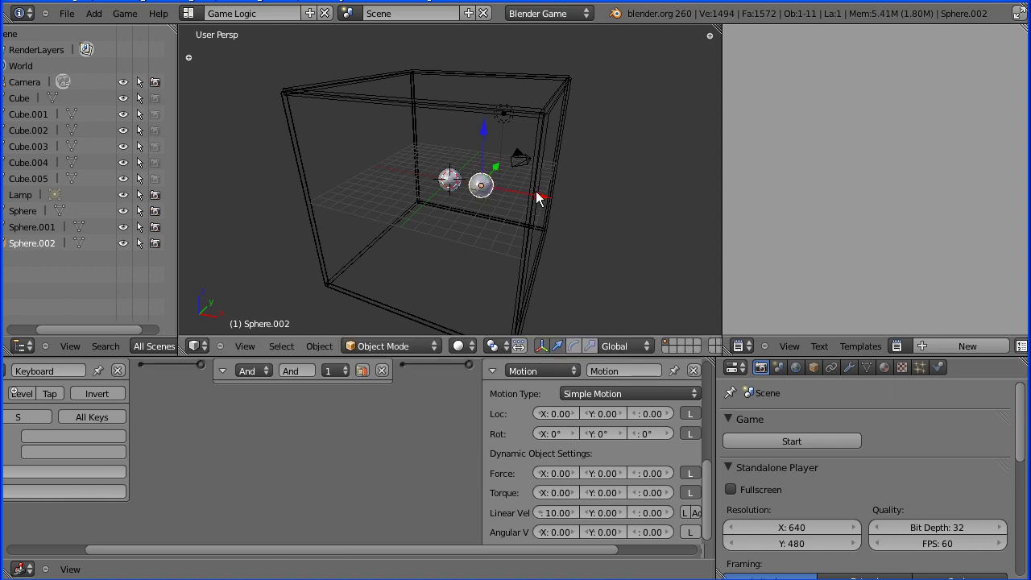
left_click_drag(538, 195, 568, 194)
Step: Make two more sphere copies and place them along the X axis on the original's negative side, the last about 3 units beyond the other
key("shift+d")
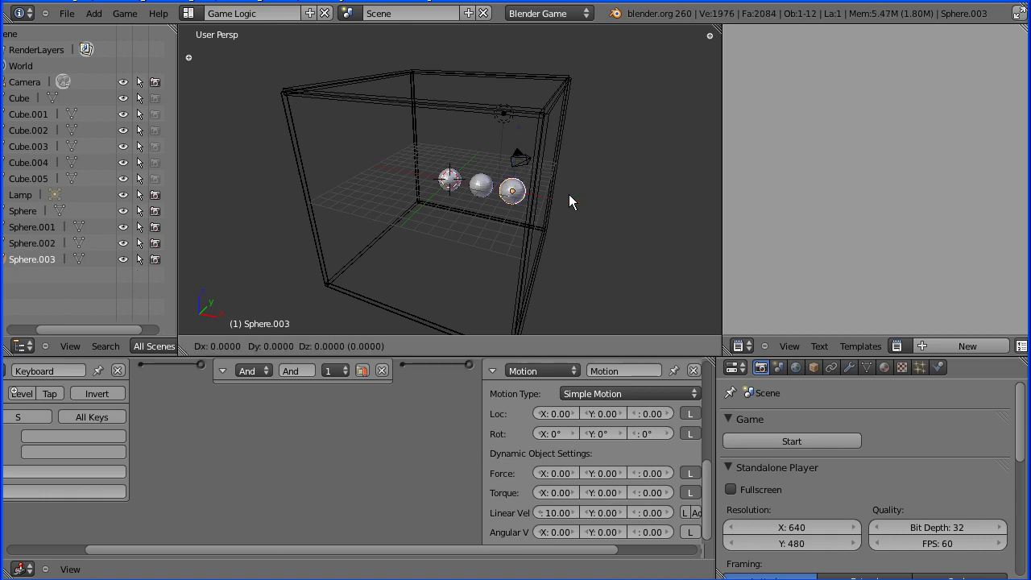
right_click(569, 194)
left_click_drag(569, 202, 479, 191)
left_click(478, 191)
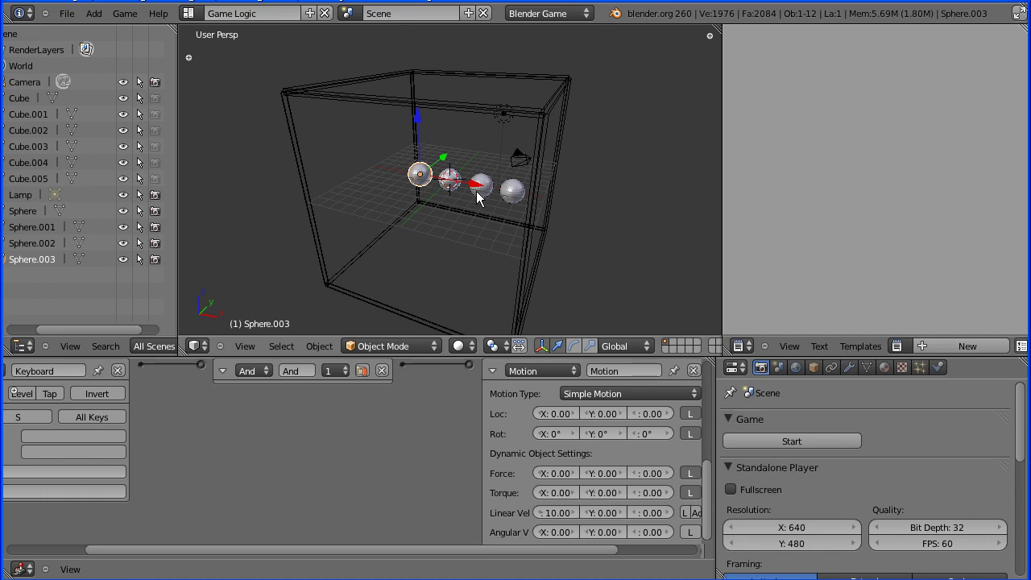
key("shift+d")
right_click(476, 191)
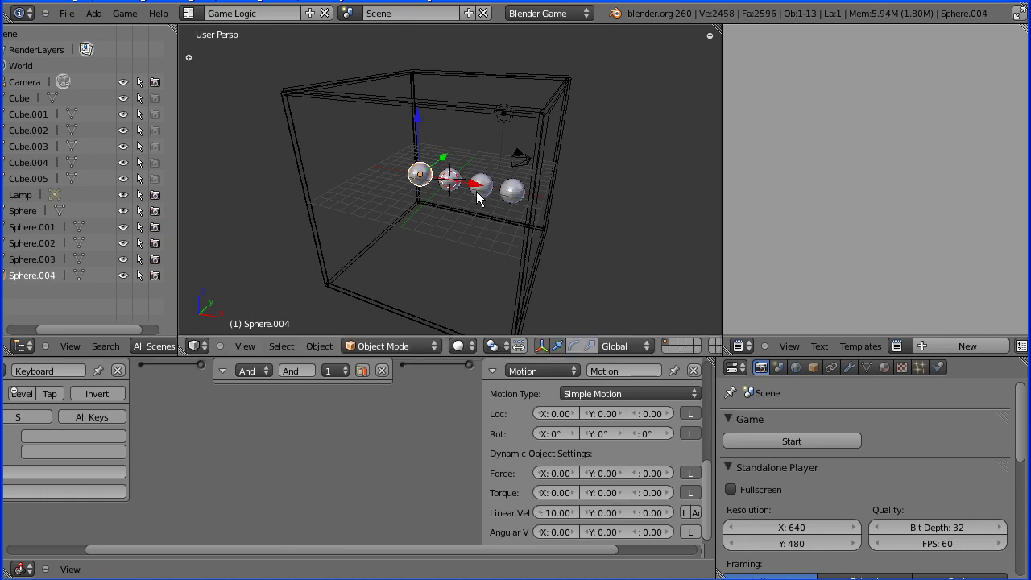
key("shift+d")
key("x")
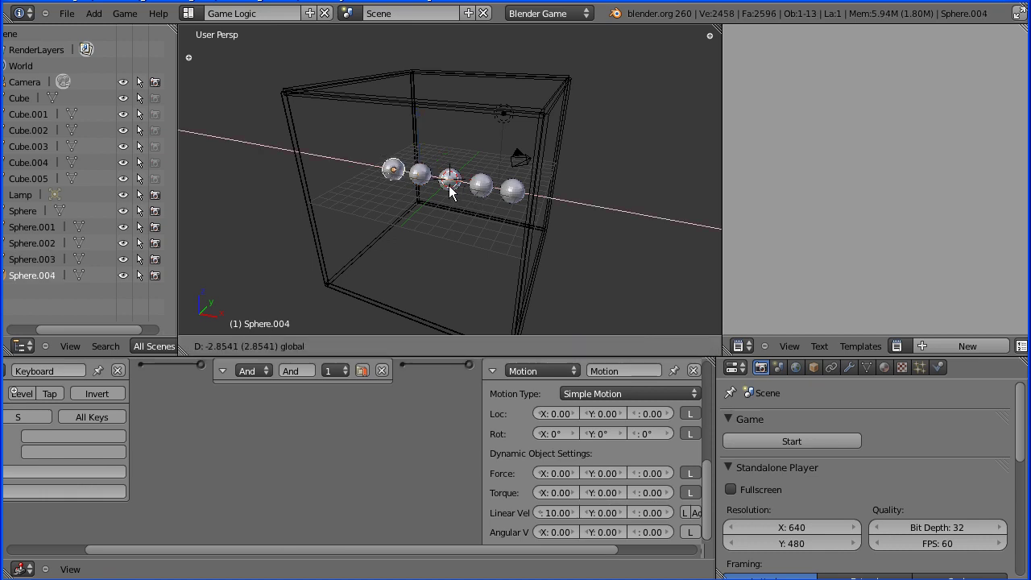
left_click(452, 191)
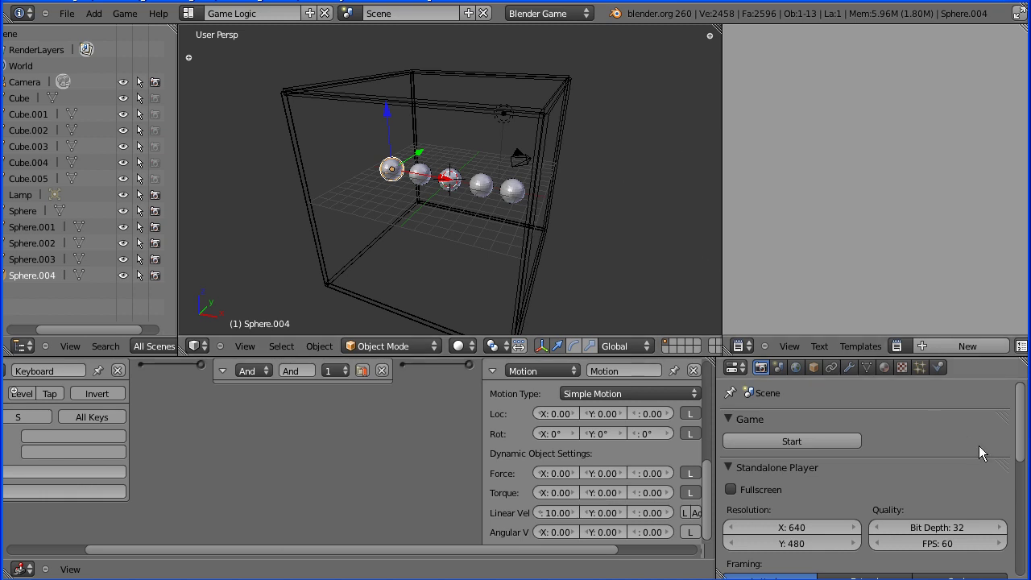
Step: Set the elastic material's physics elasticity to 0.98
left_click(883, 367)
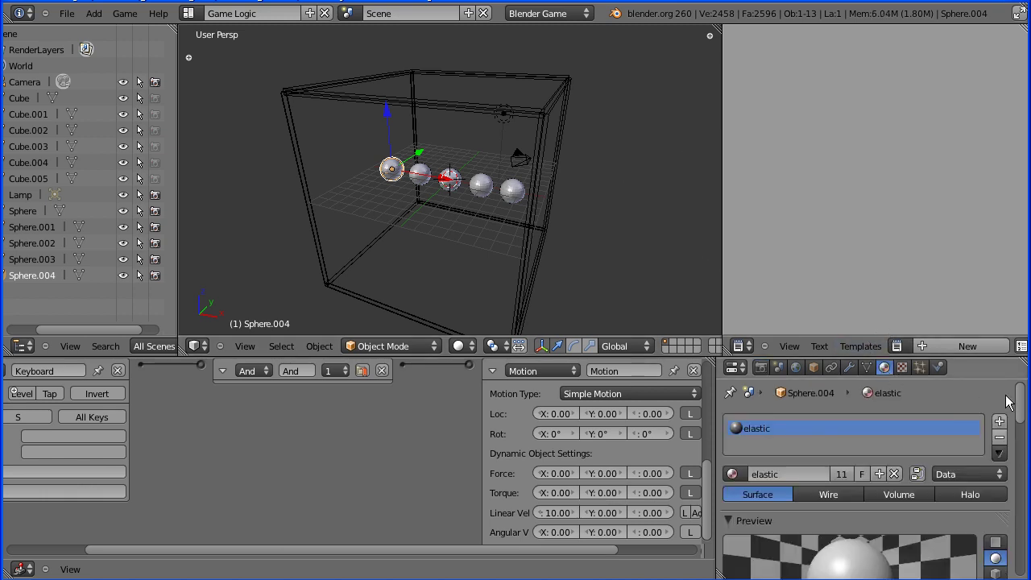
scroll(1022, 403, "down", 10)
scroll(1021, 435, "down", 5)
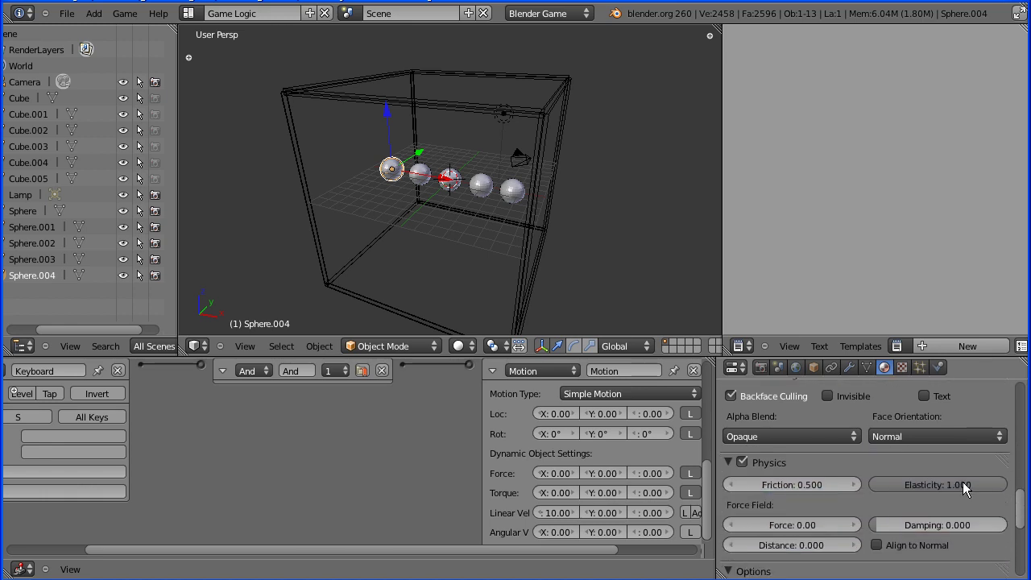
left_click(965, 484)
key("BackSpace")
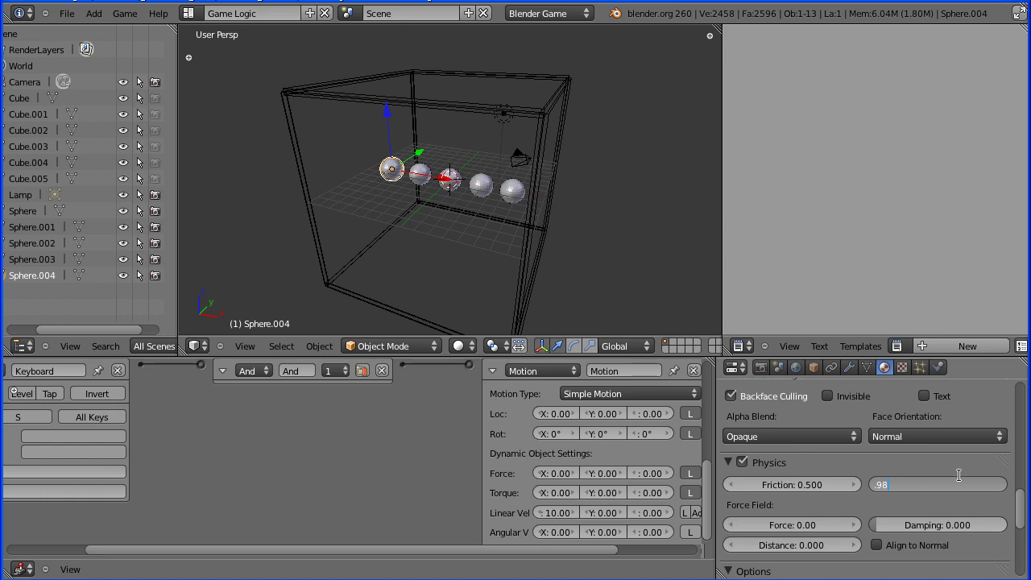
key("Return")
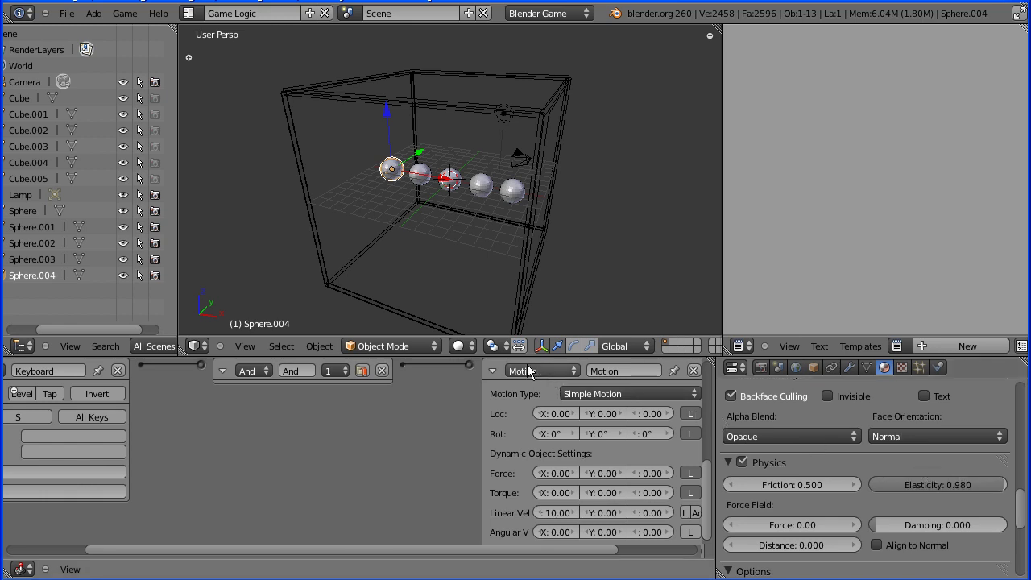
Step: Run the game to watch the five spheres bounce in the box, stop it and start it again
left_click(760, 369)
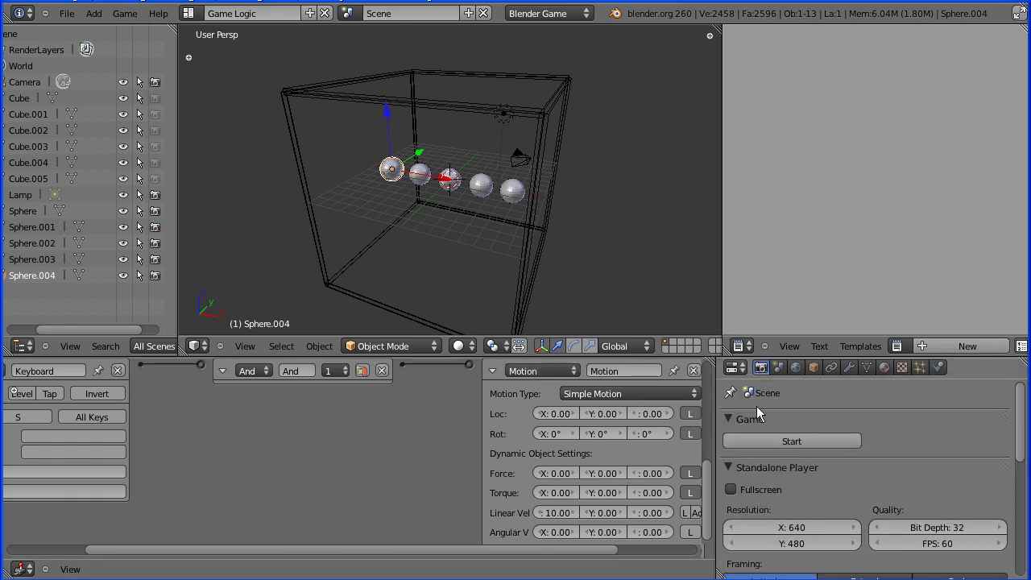
left_click(763, 439)
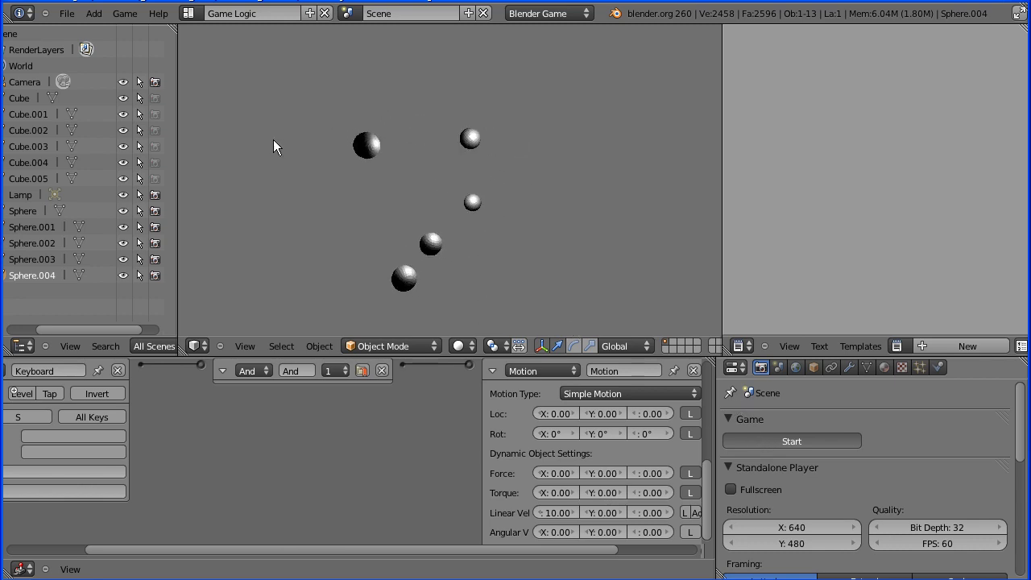
key("Escape")
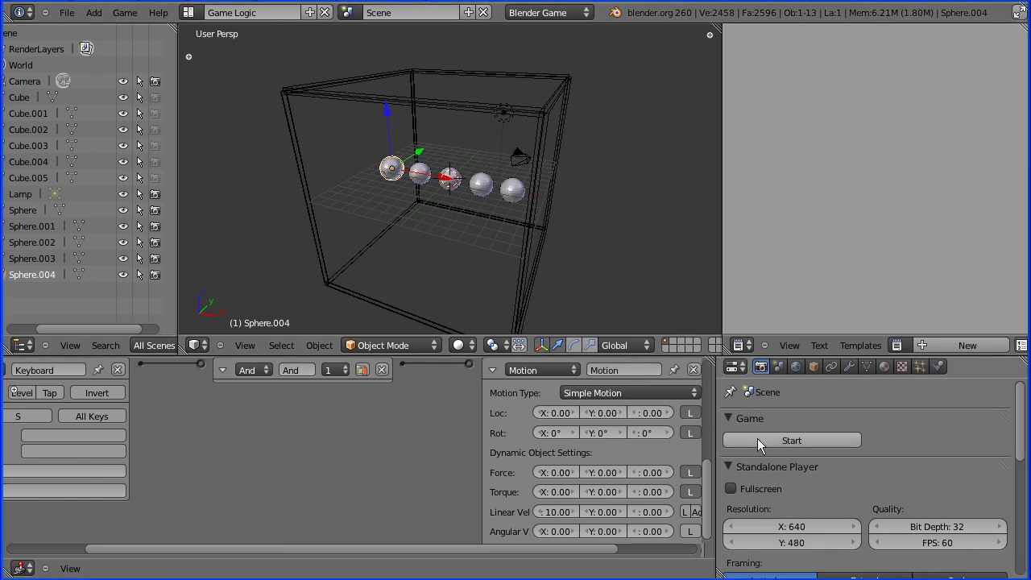
left_click(758, 438)
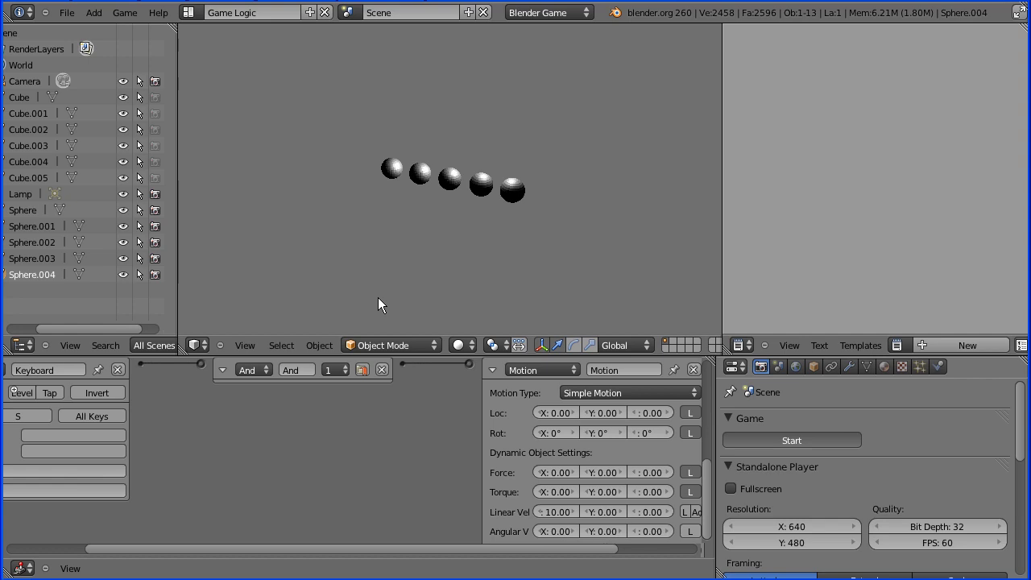